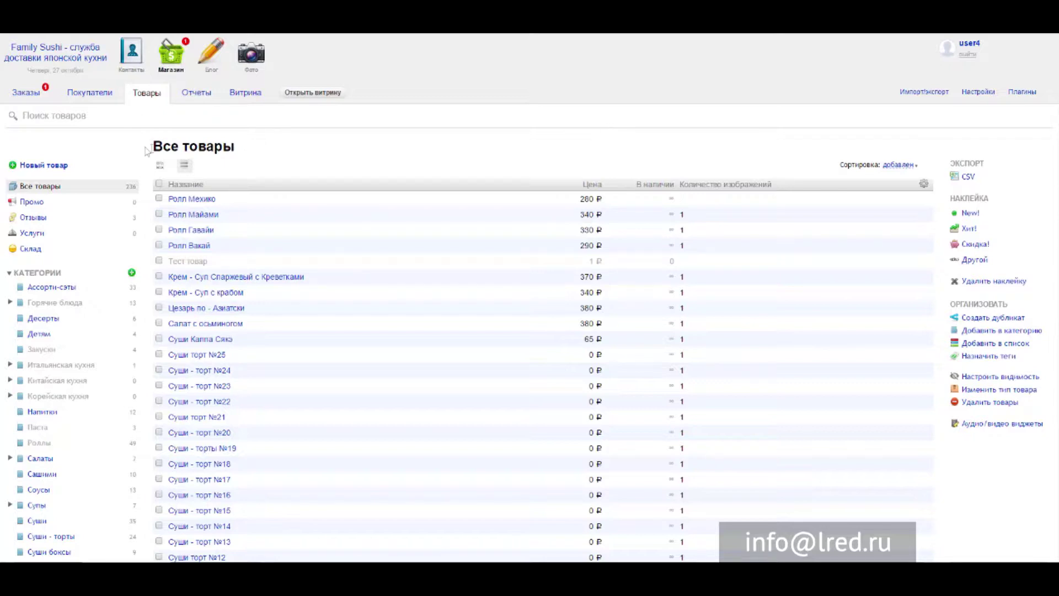
scroll(145, 149, "down", 10)
scroll(145, 149, "up", 10)
triple_click(141, 144)
left_click(138, 148)
scroll(245, 157, "down", 4)
scroll(247, 157, "up", 5)
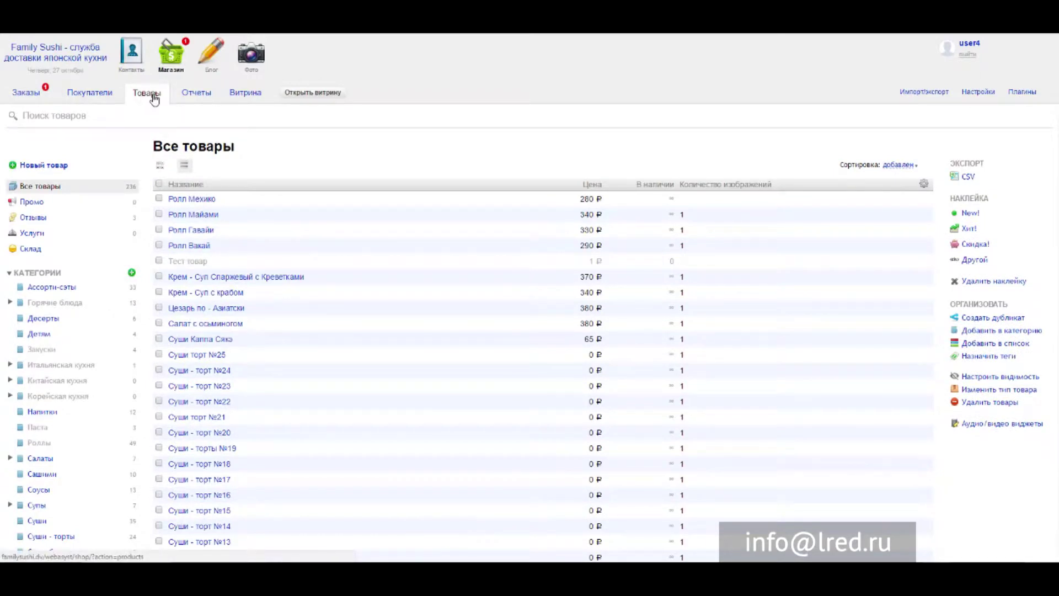
Start a new product list named "Товары со скидкой" with the list ID "skidka".
left_click(75, 186)
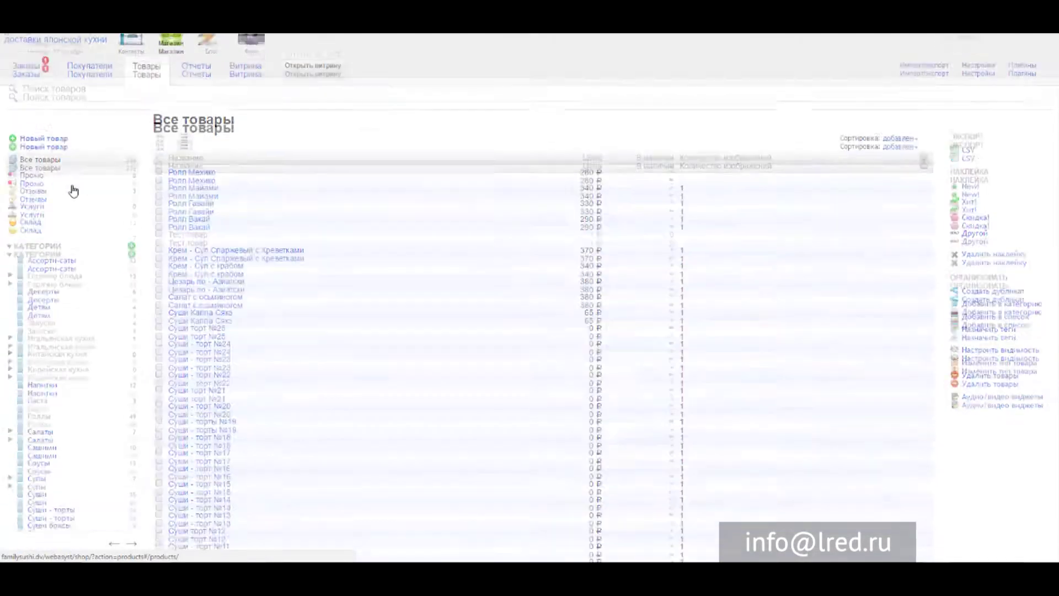
scroll(71, 187, "down", 7)
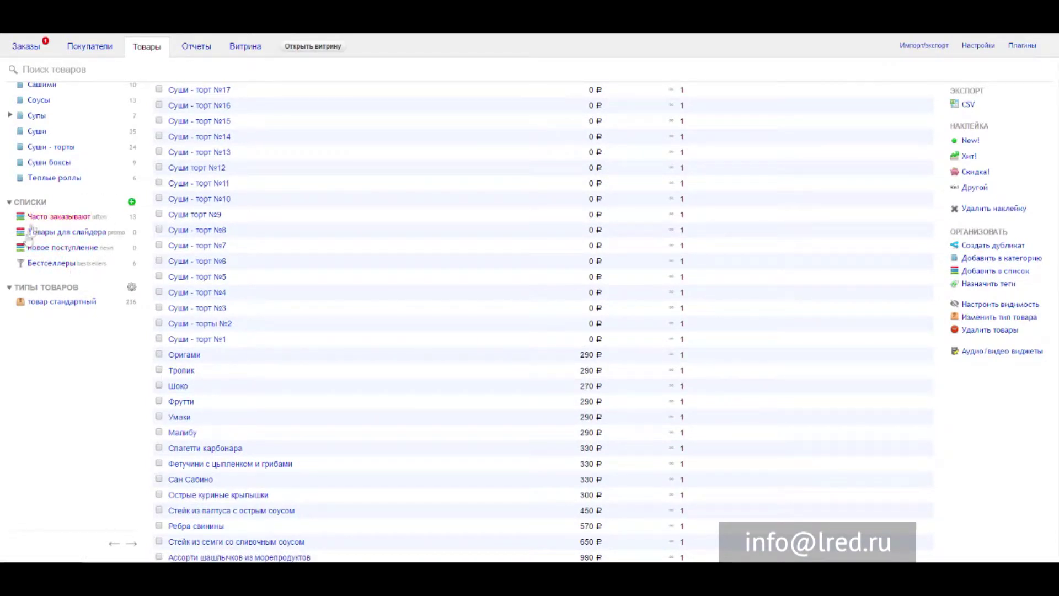
scroll(33, 259, "up", 1)
scroll(33, 268, "up", 1)
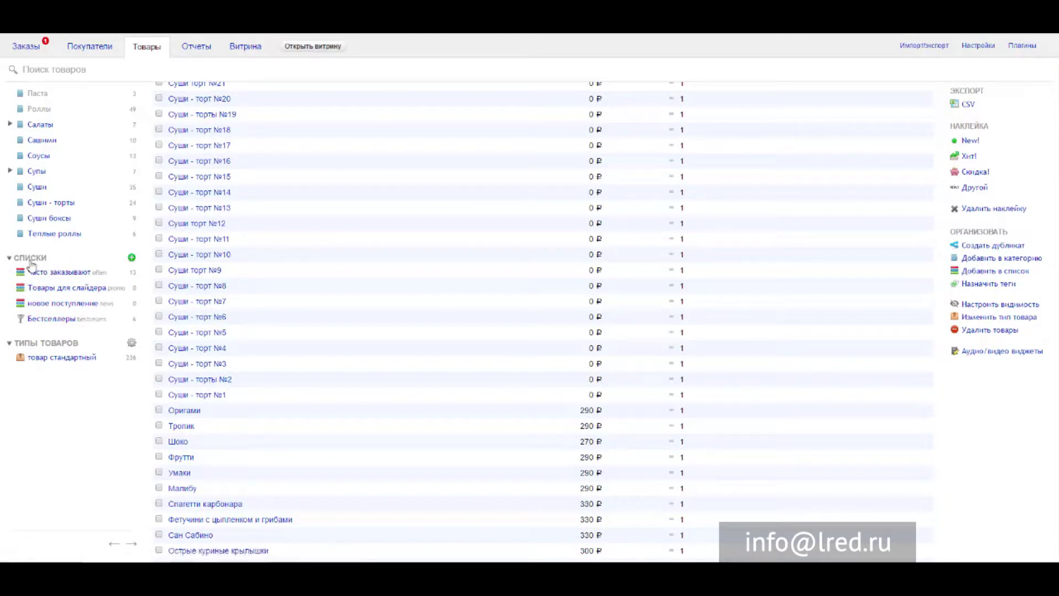
left_click(130, 260)
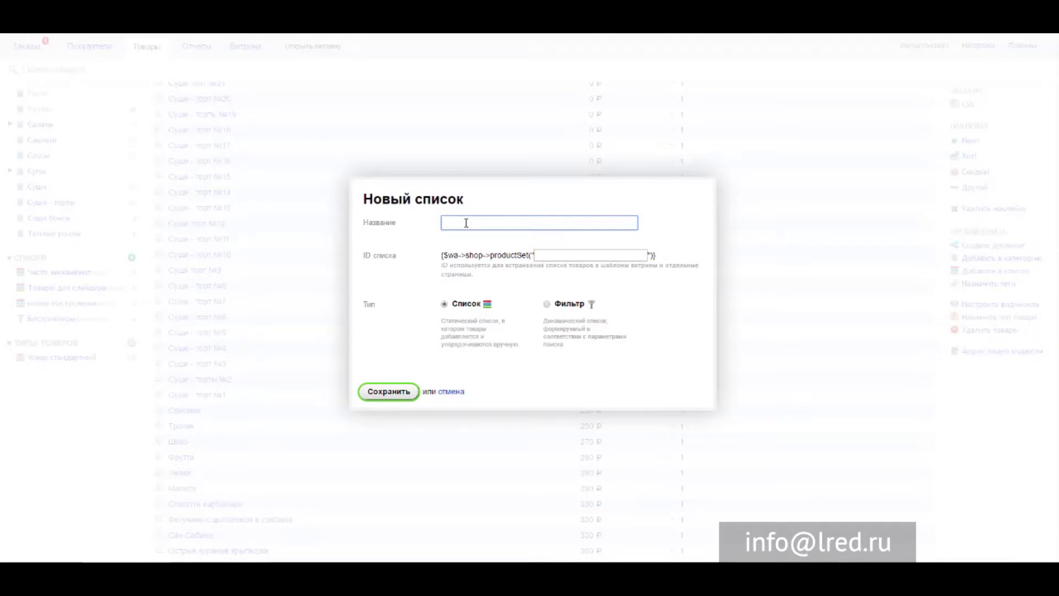
type("Njdfhs со")
left_click(554, 257)
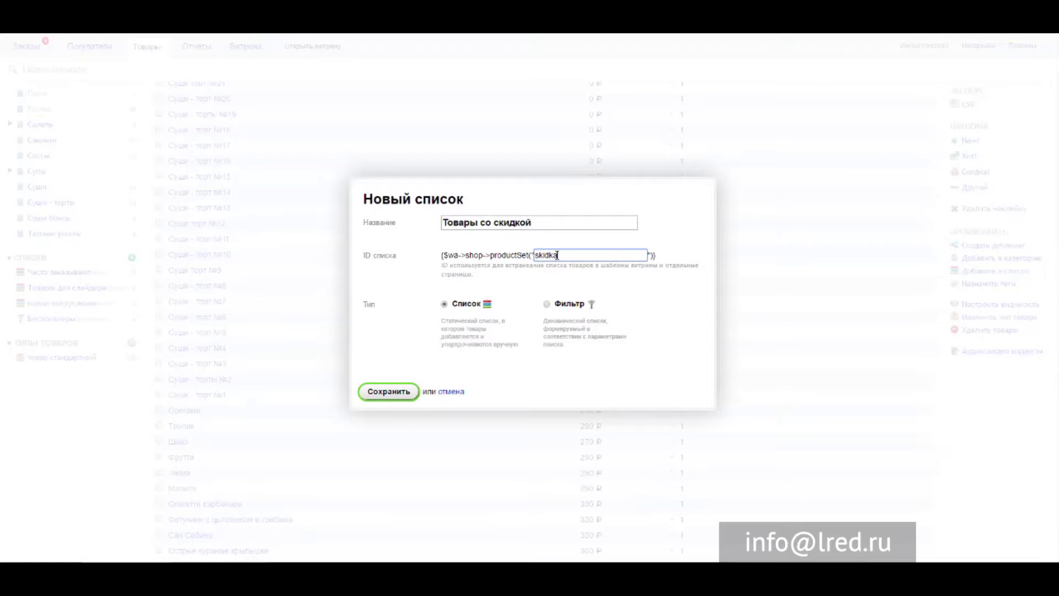
double_click(557, 254)
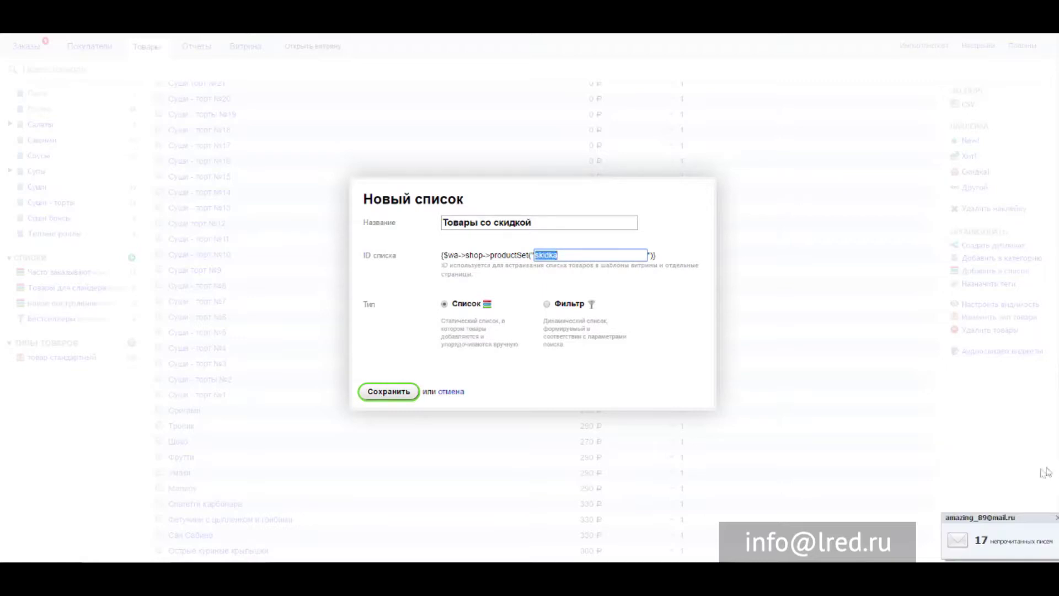
left_click(1056, 518)
left_click(557, 256)
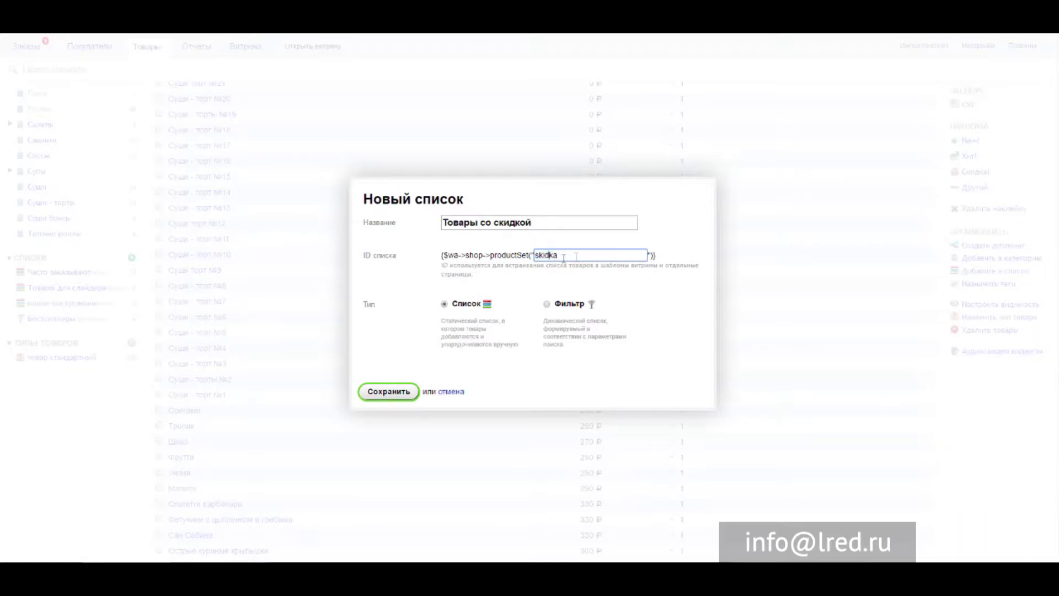
left_click(453, 253)
left_click(555, 255)
left_click(584, 254)
left_click_drag(444, 251, 671, 246)
left_click(506, 255)
Try the Фильтр type for the new list, with Самые дорогие as the product filter.
left_click(547, 304)
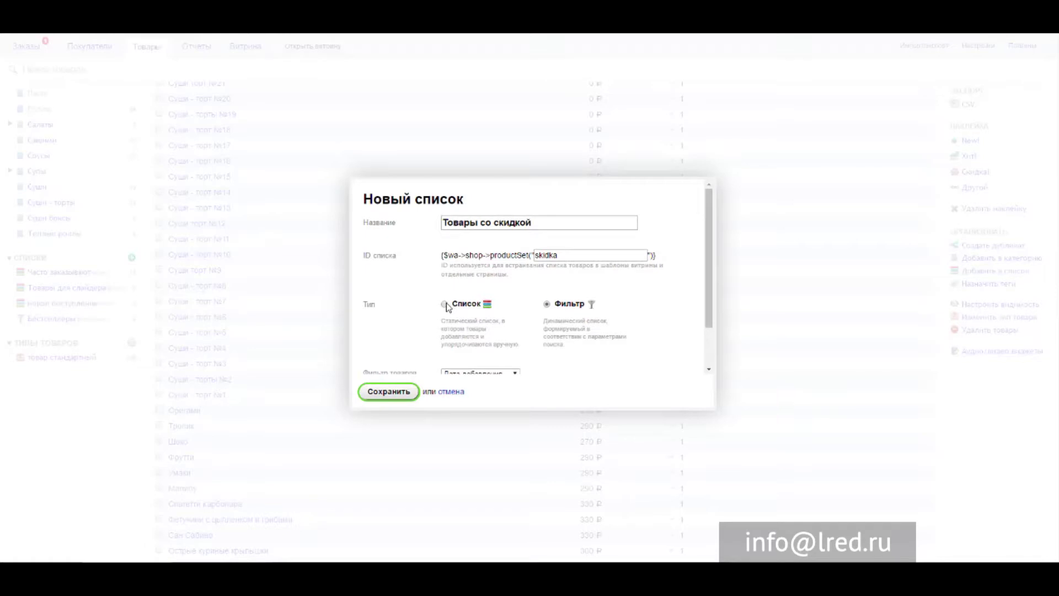
scroll(465, 274, "down", 2)
left_click(445, 256)
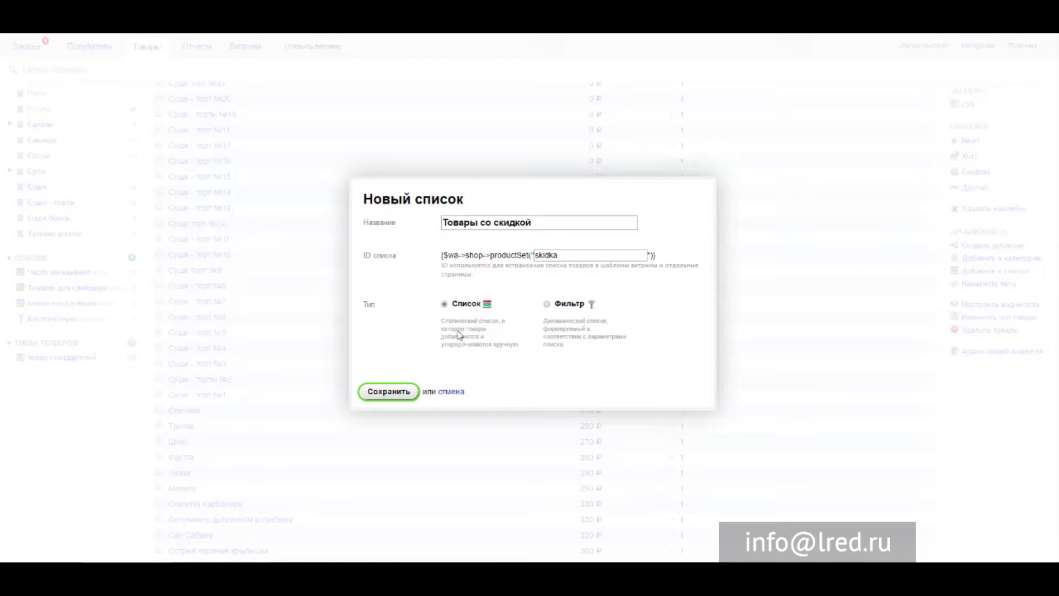
left_click(546, 304)
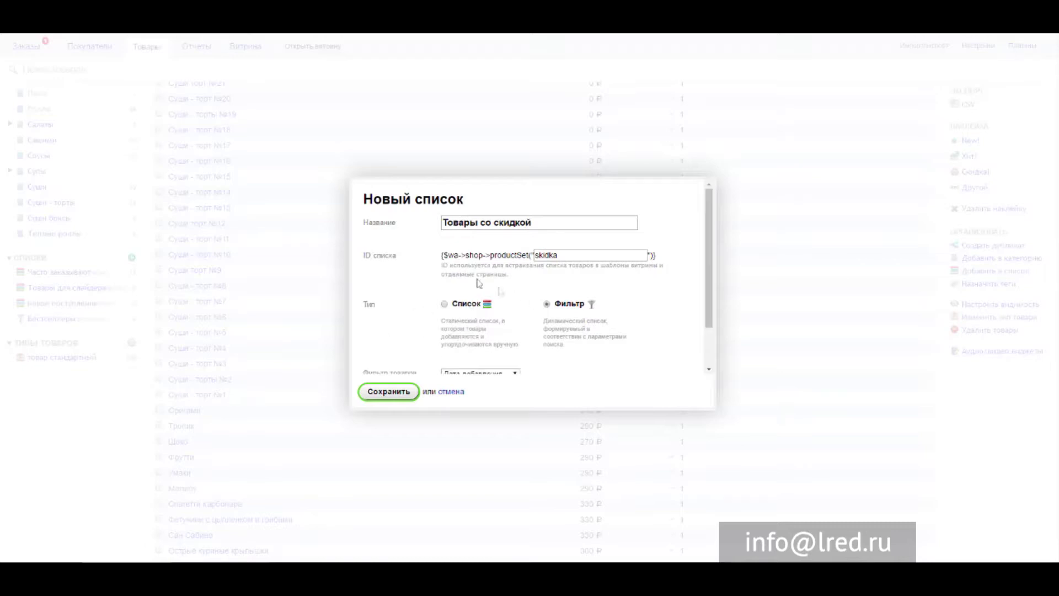
scroll(475, 281, "down", 1)
left_click(473, 321)
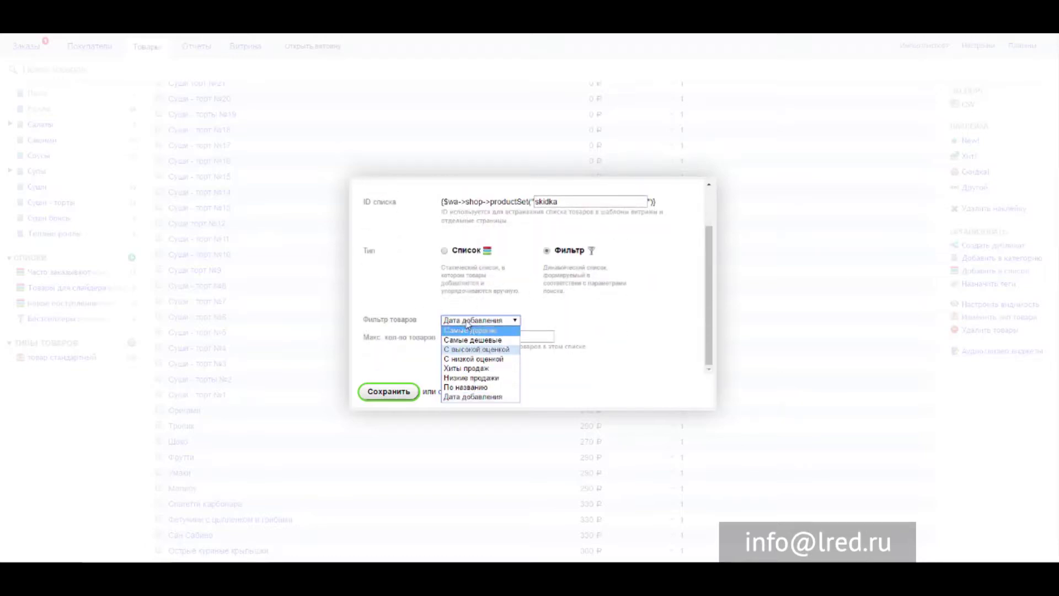
left_click(469, 321)
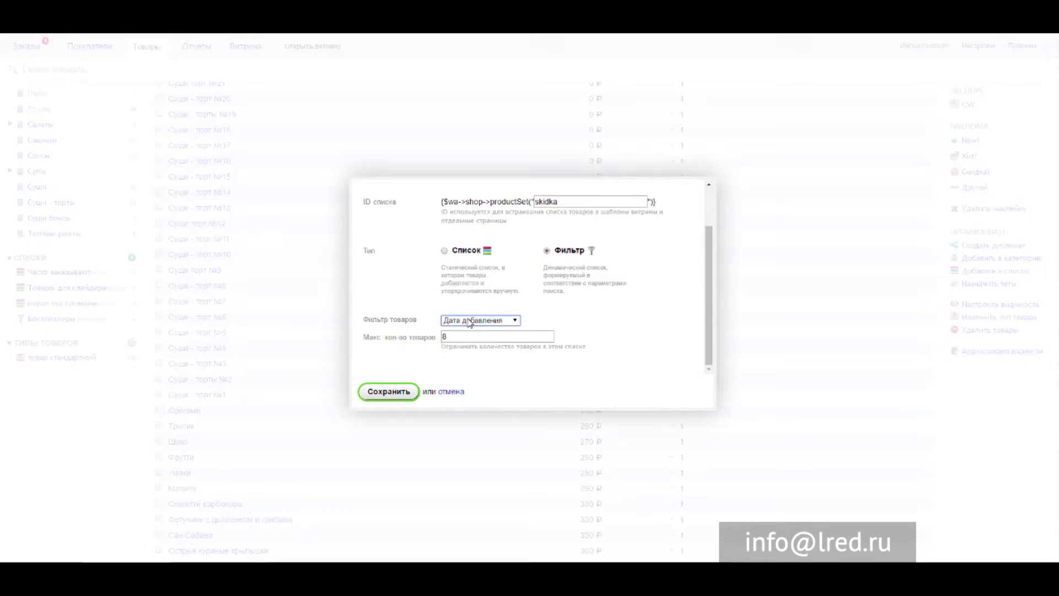
left_click(452, 321)
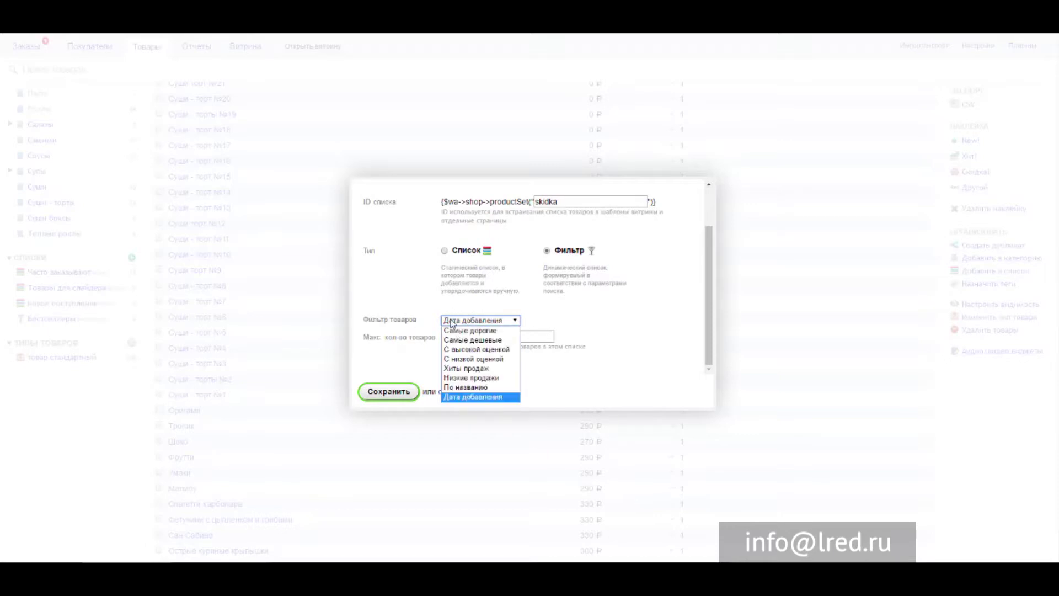
left_click(490, 330)
left_click(493, 324)
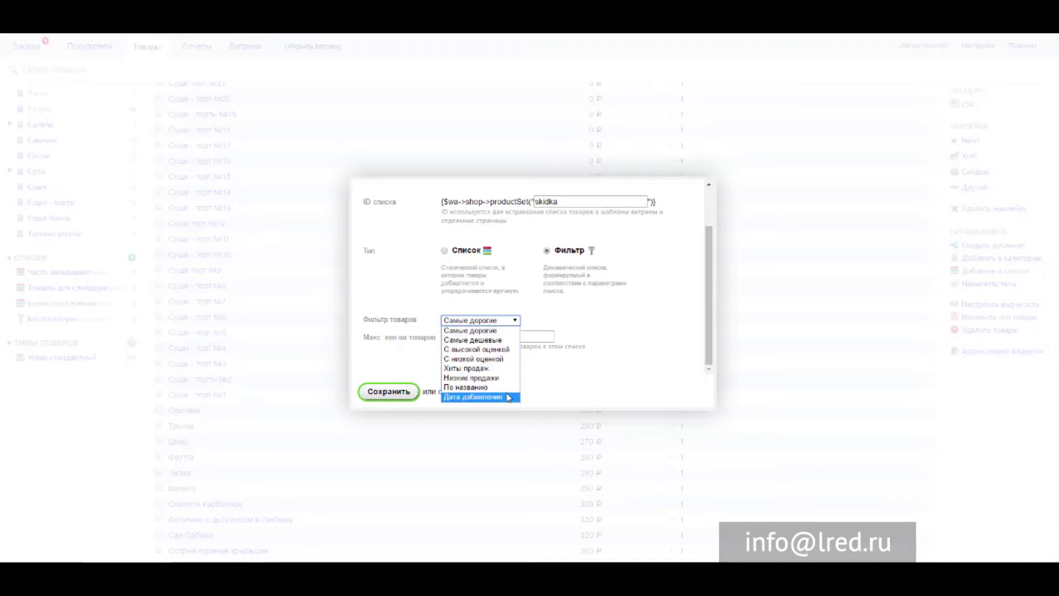
left_click(474, 331)
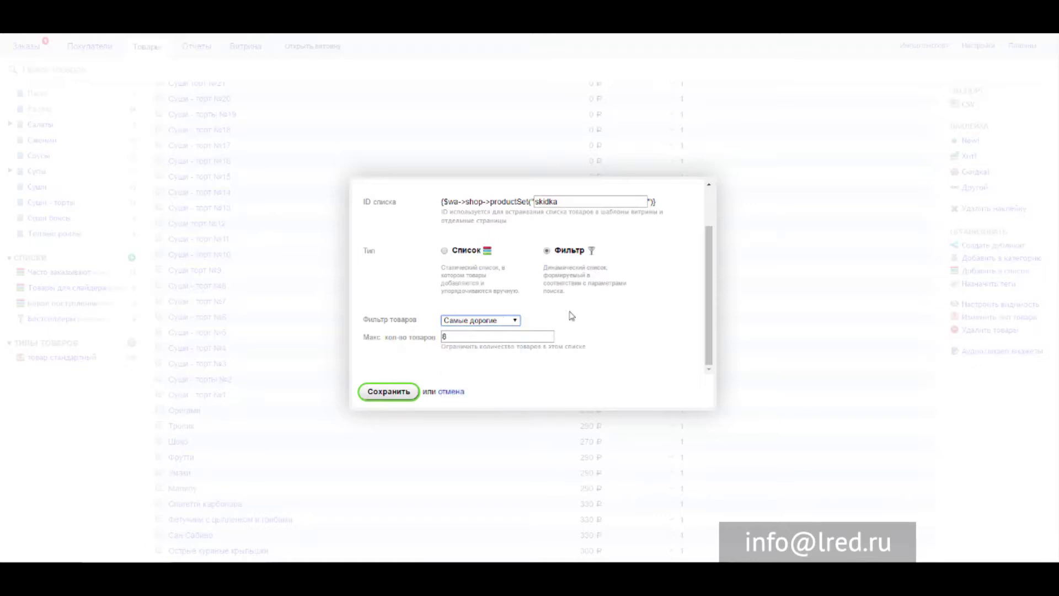
scroll(572, 309, "up", 5)
scroll(558, 324, "down", 3)
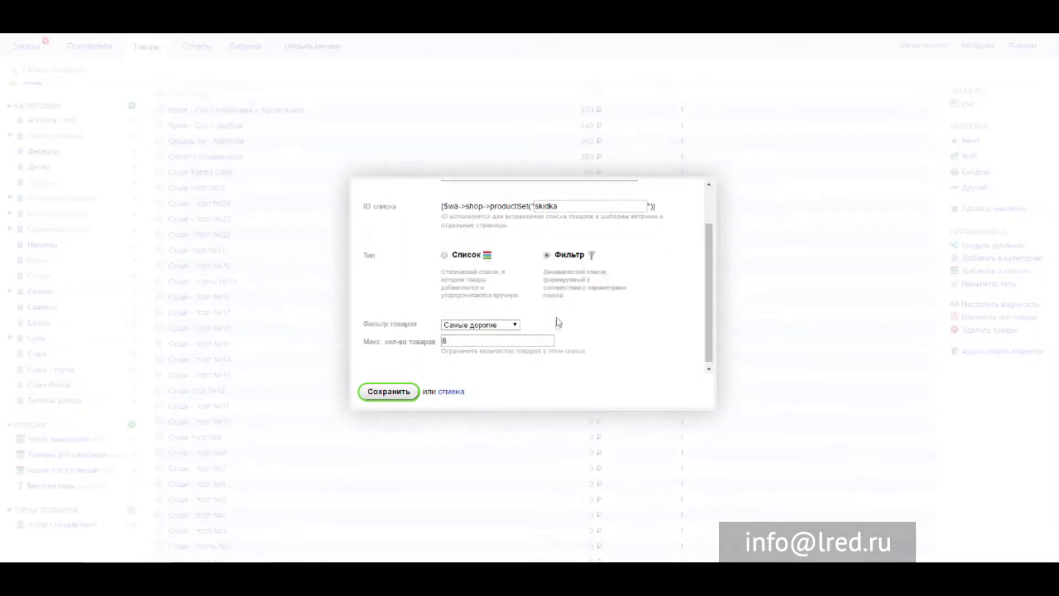
left_click(486, 321)
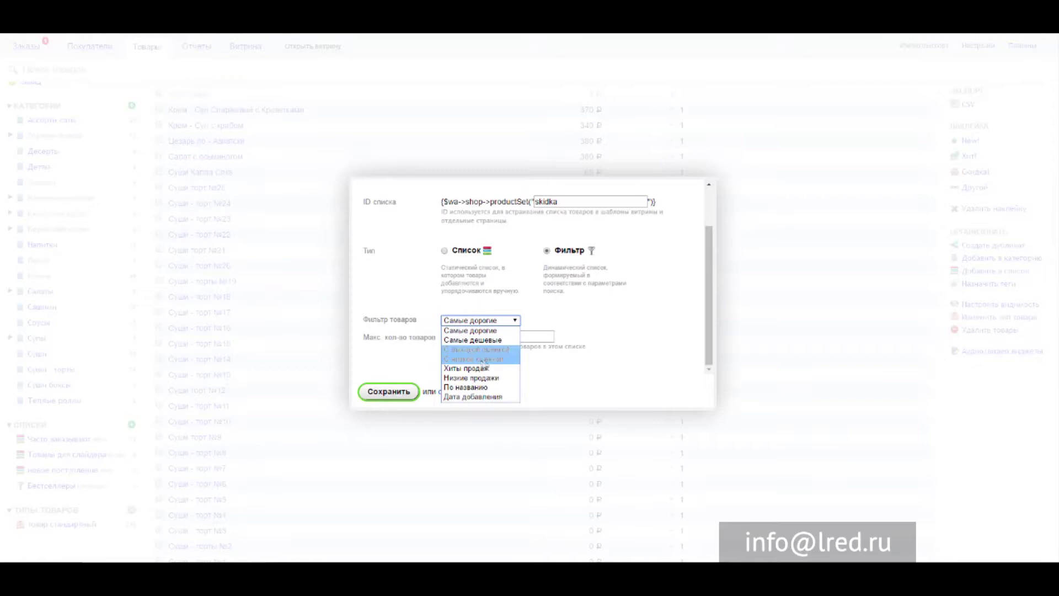
left_click(454, 311)
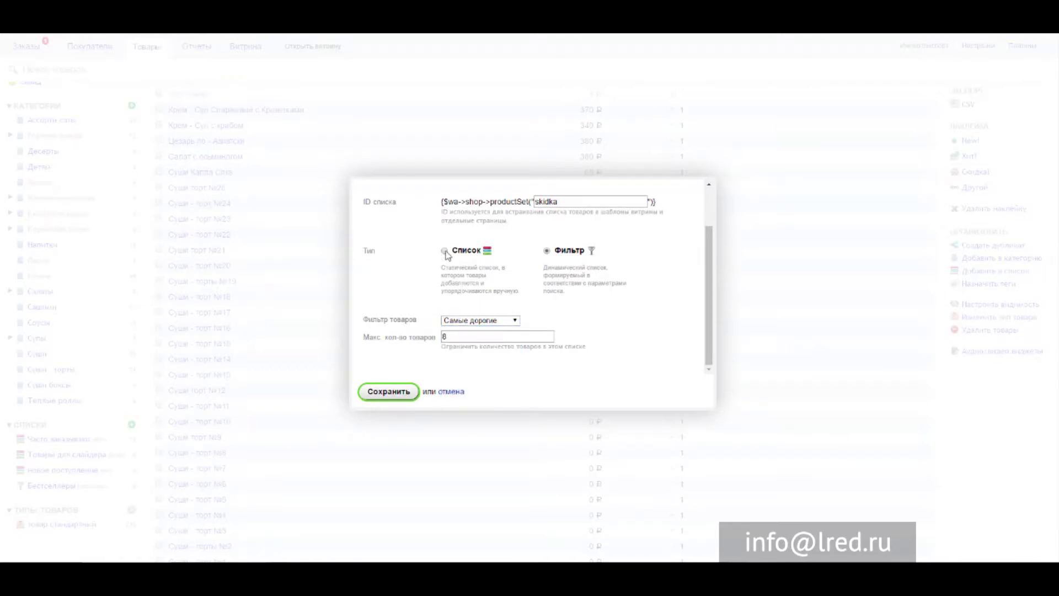
Set the new list's type to Список, save it, and open the saved list.
left_click(444, 251)
left_click(396, 393)
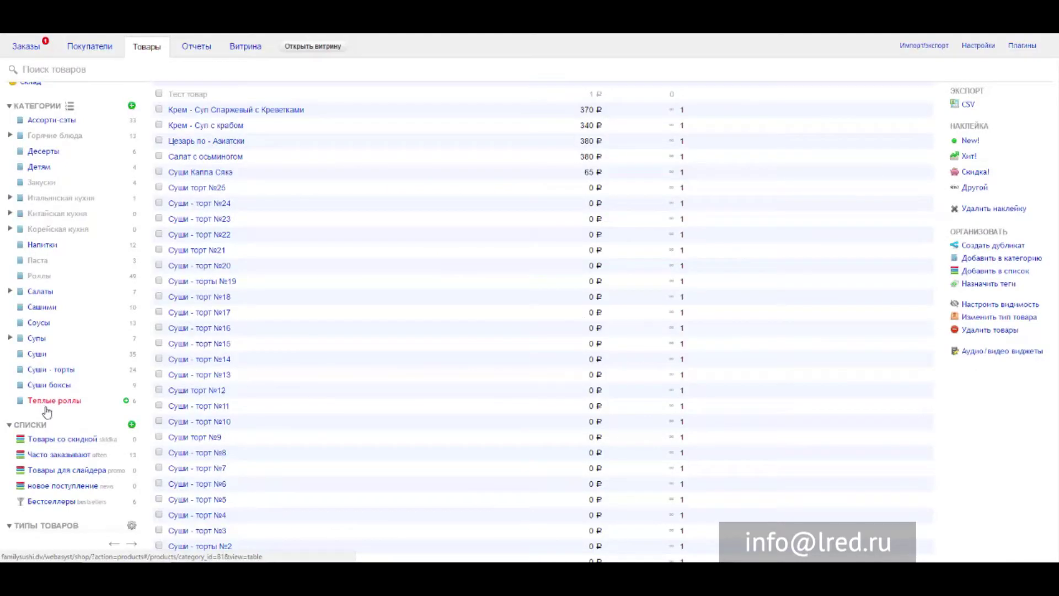
left_click(62, 438)
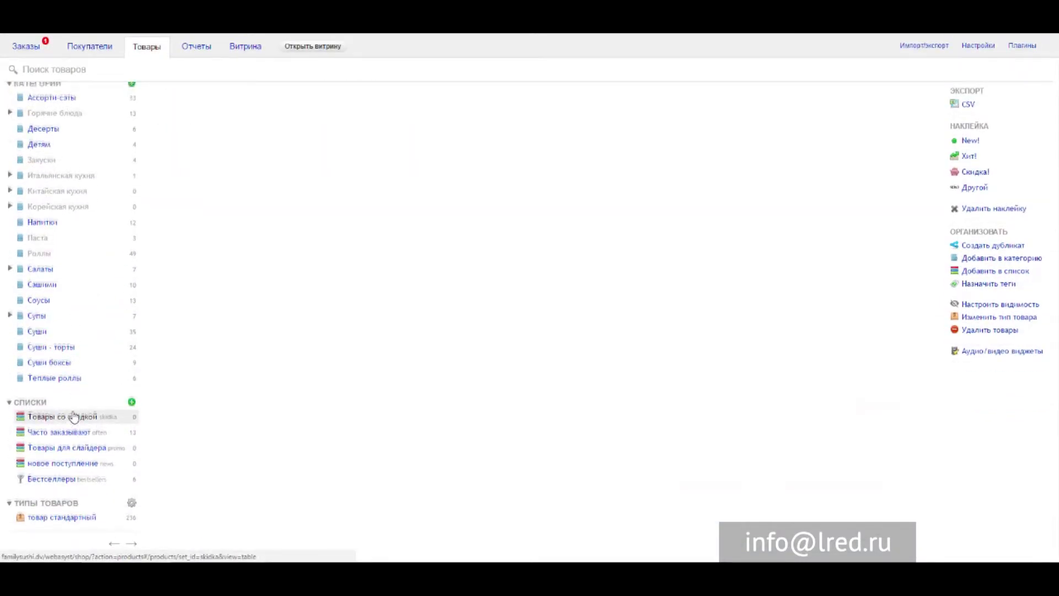
left_click(78, 414)
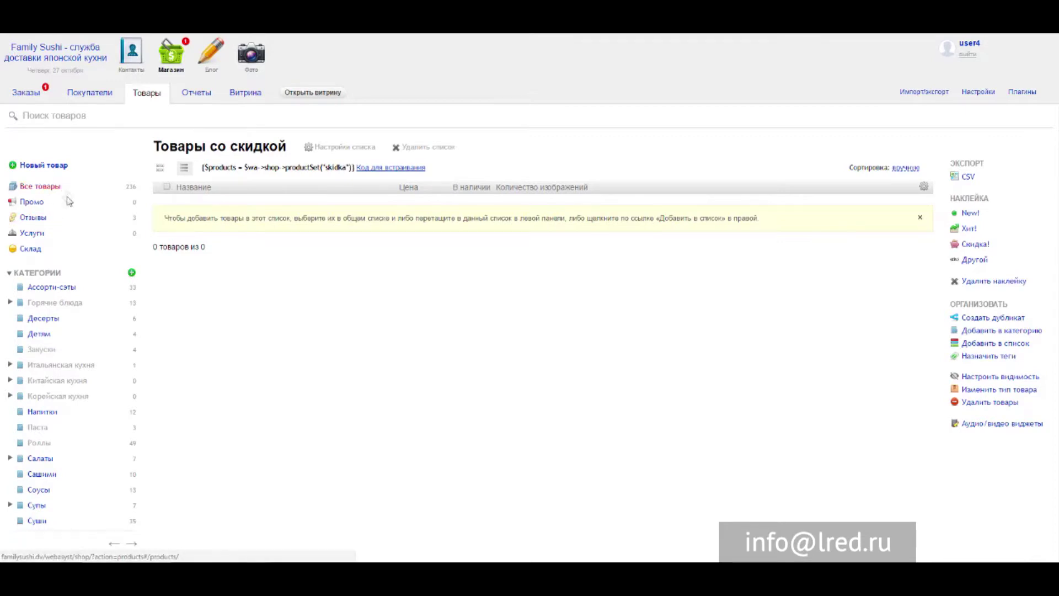
In the Ассорти-сэты category, select the products Ямагата, Сякэ мориавасэ, Хонго, 1. Ролл - ассорти Омори and Ясай.
left_click(56, 291)
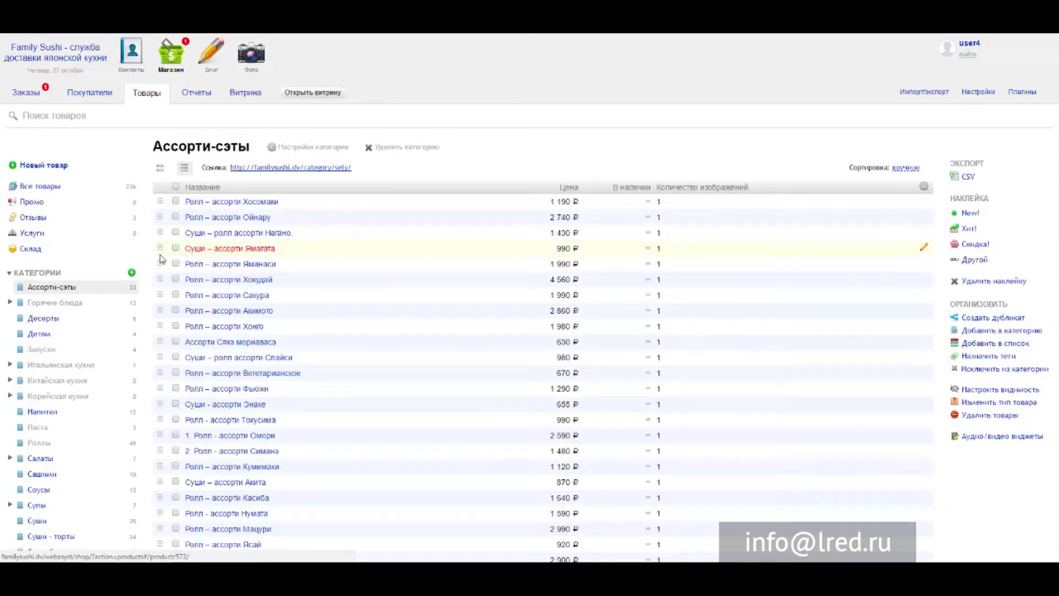
left_click(176, 249)
left_click(176, 341)
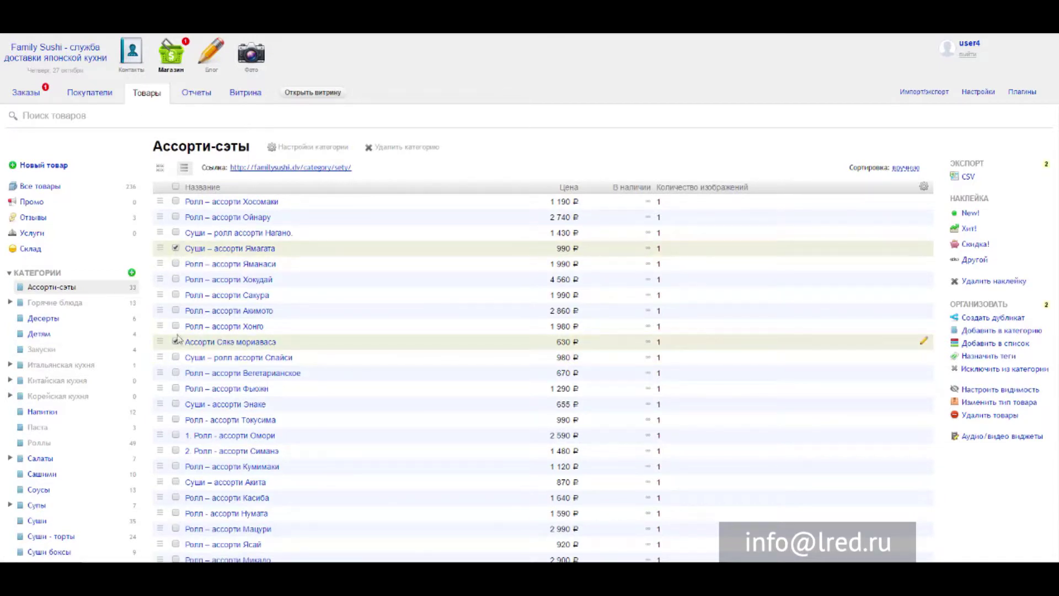
left_click(176, 326)
scroll(177, 329, "down", 2)
left_click(176, 325)
scroll(177, 353, "down", 2)
left_click(176, 353)
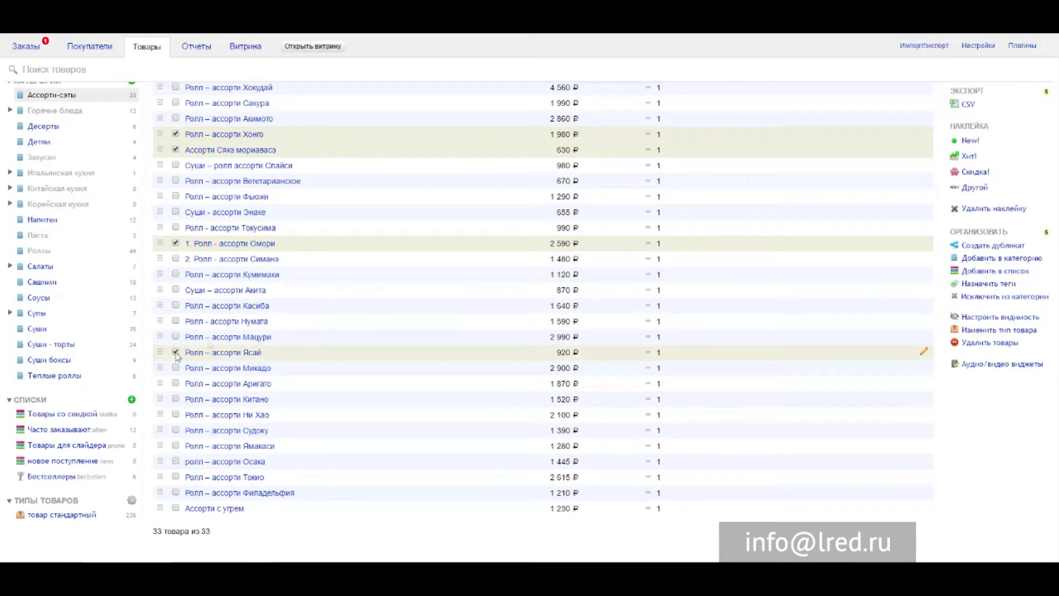
scroll(763, 287, "up", 4)
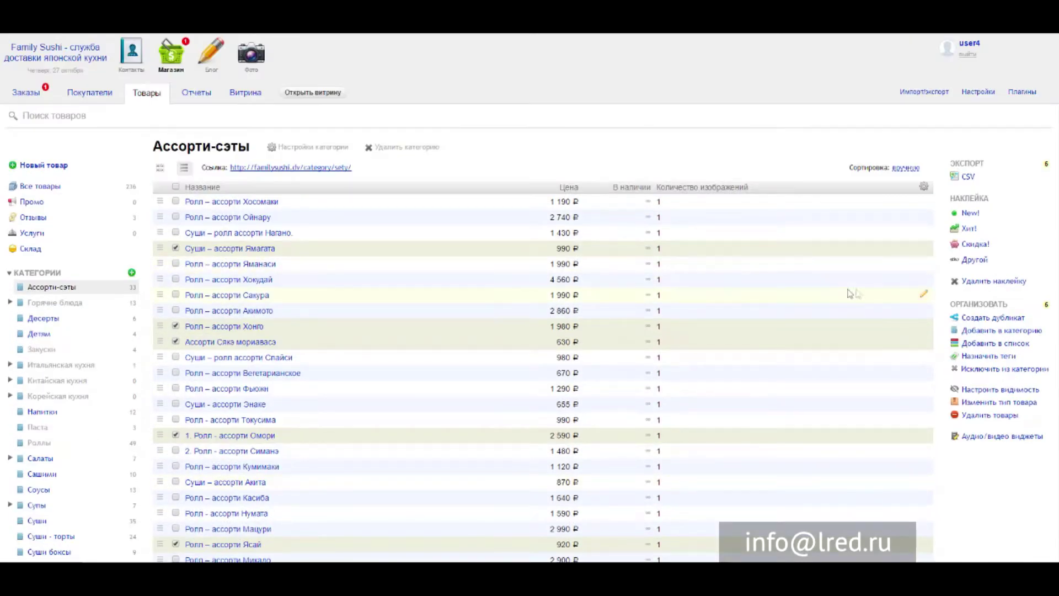
Add the selected products to the "Товары со скидкой" list.
left_click(1018, 348)
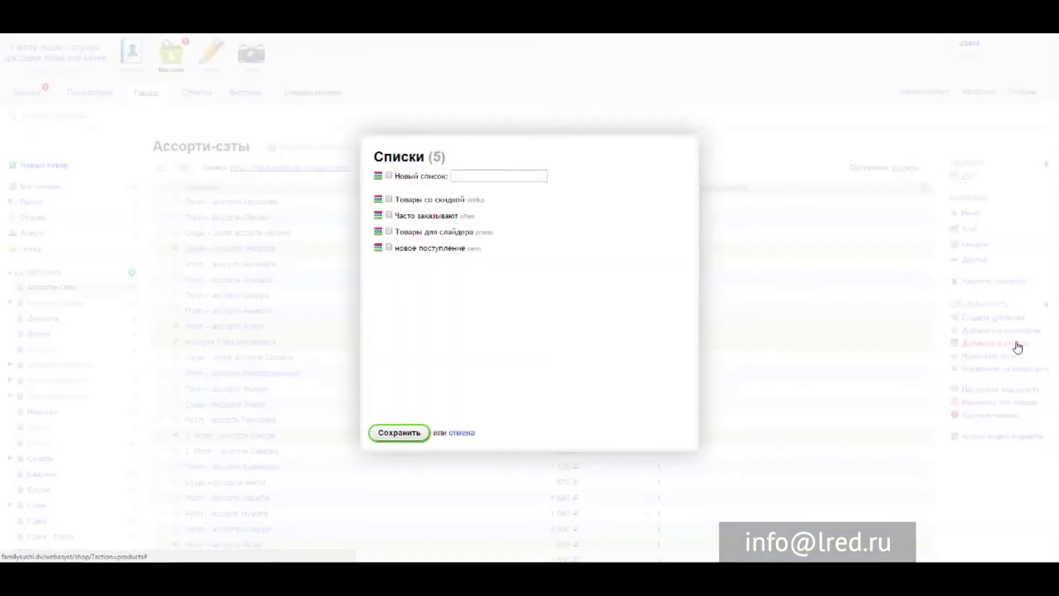
left_click(389, 199)
left_click(414, 433)
Review the contents of the "Товары со скидкой" list and its list settings without changing them.
scroll(290, 214, "down", 3)
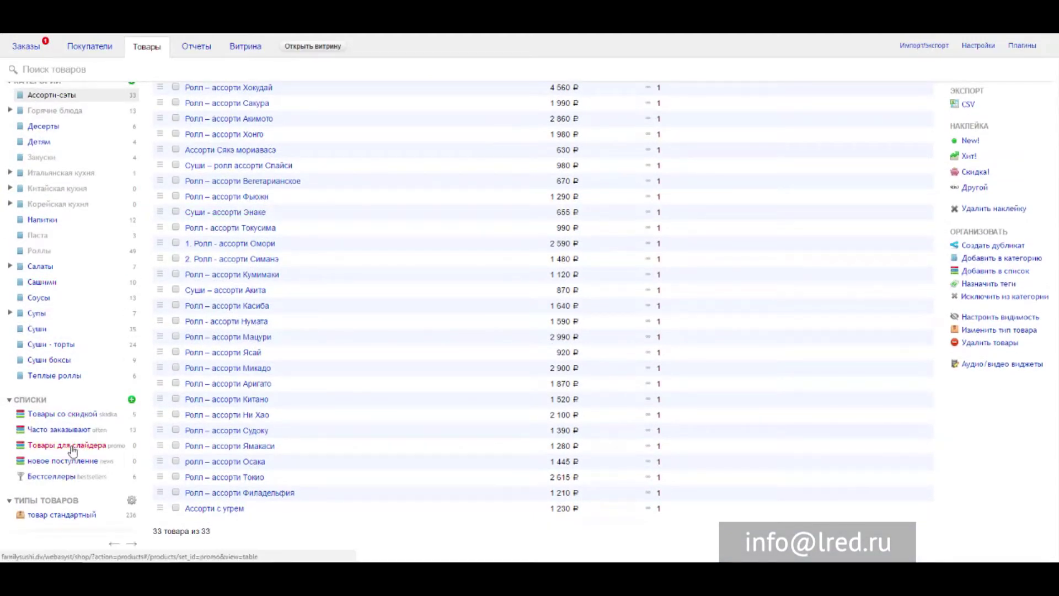
left_click(60, 416)
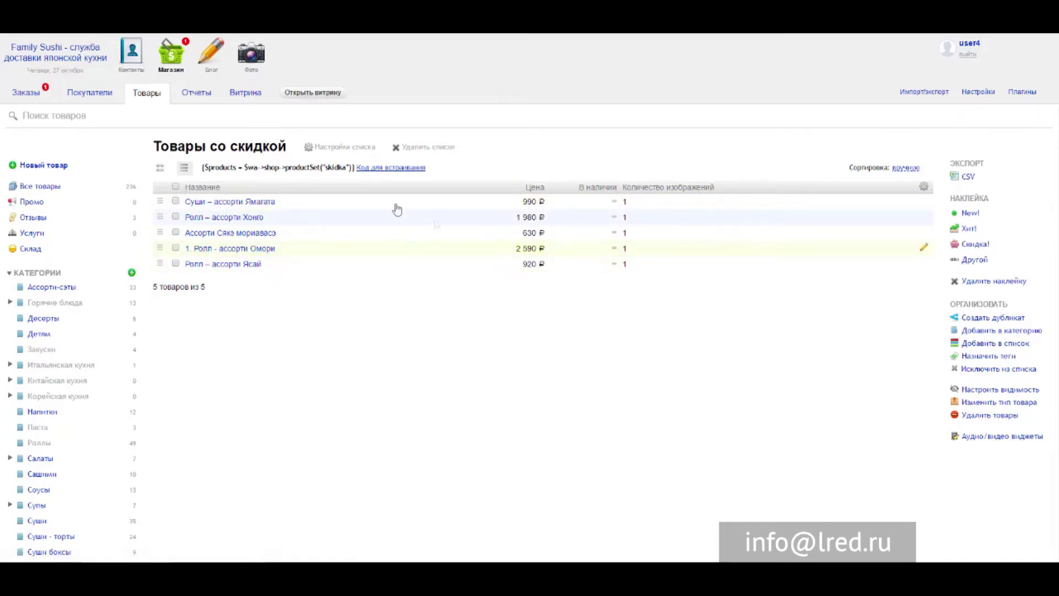
left_click(331, 147)
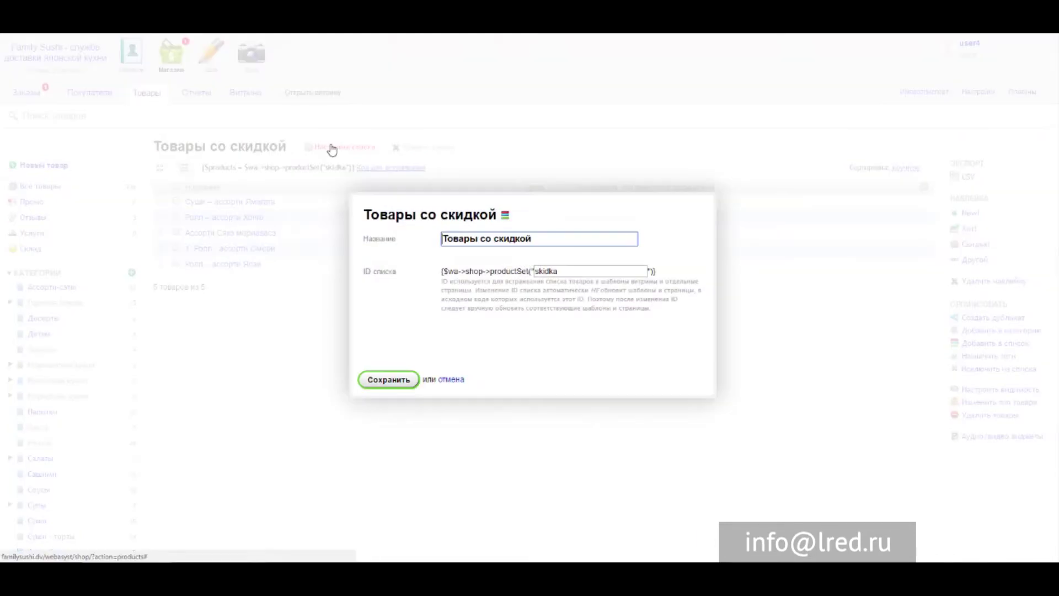
left_click(450, 379)
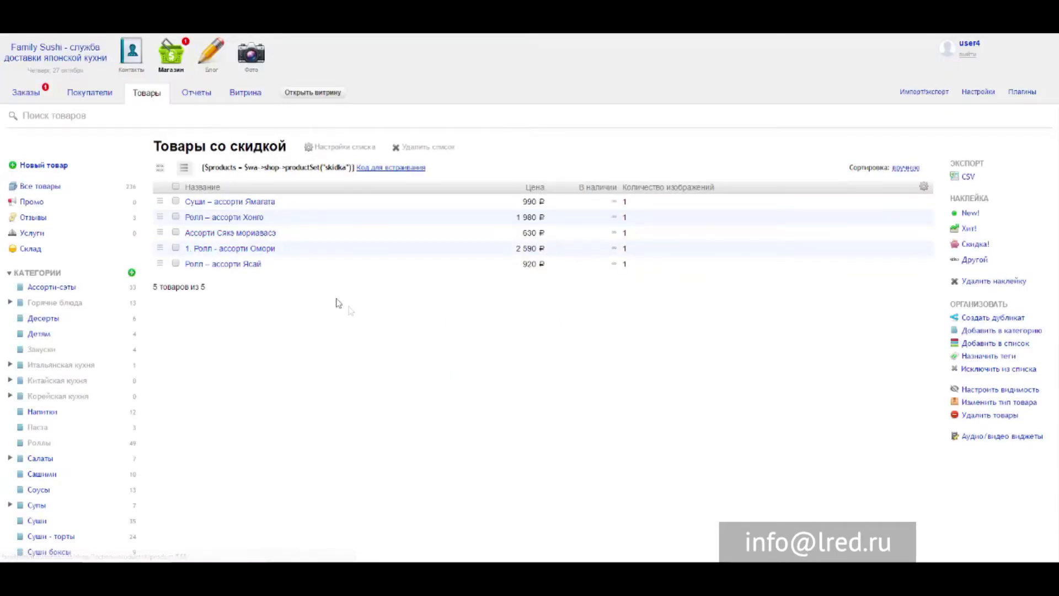
Examine the embed code for adding the "Товары со скидкой" list to a design template.
left_click(394, 167)
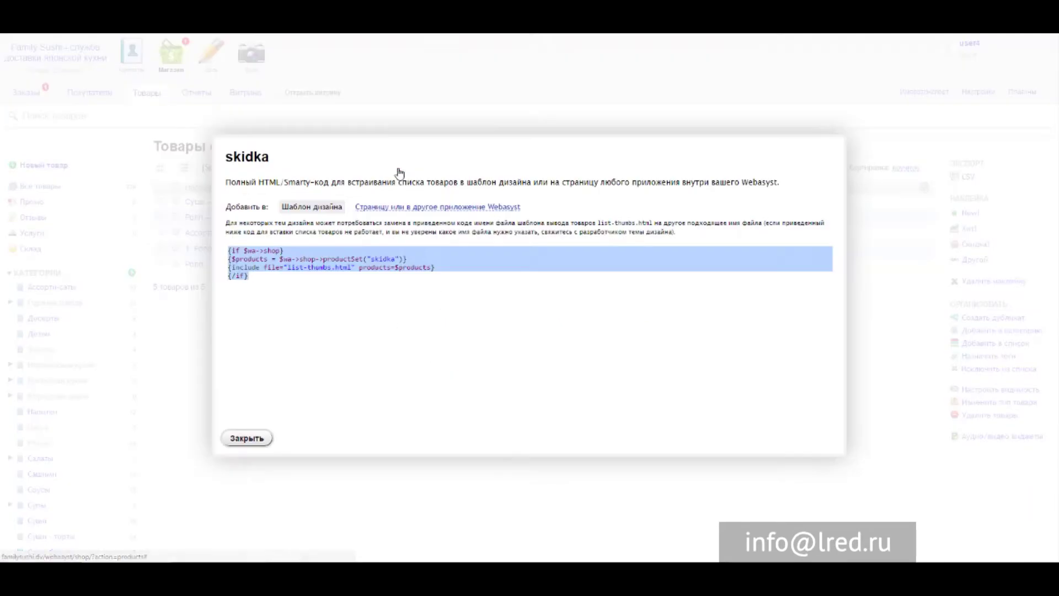
left_click_drag(229, 250, 264, 276)
left_click(264, 276)
left_click(227, 249, "shift")
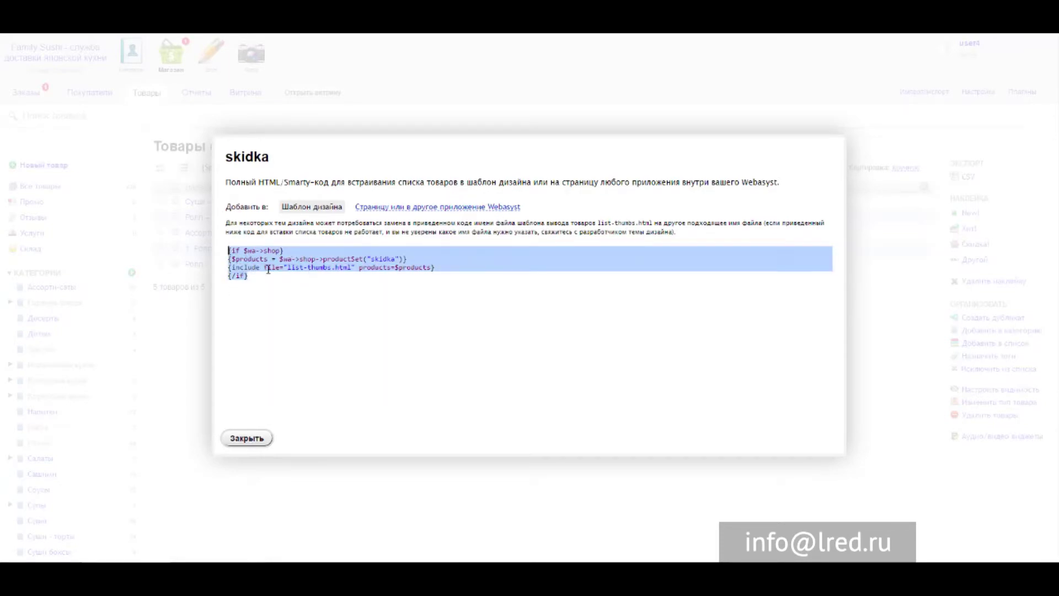
left_click(305, 276)
left_click(227, 242, "shift")
left_click_drag(258, 280, 231, 249)
left_click_drag(272, 278, 228, 250)
left_click_drag(271, 278, 219, 243)
left_click(260, 439)
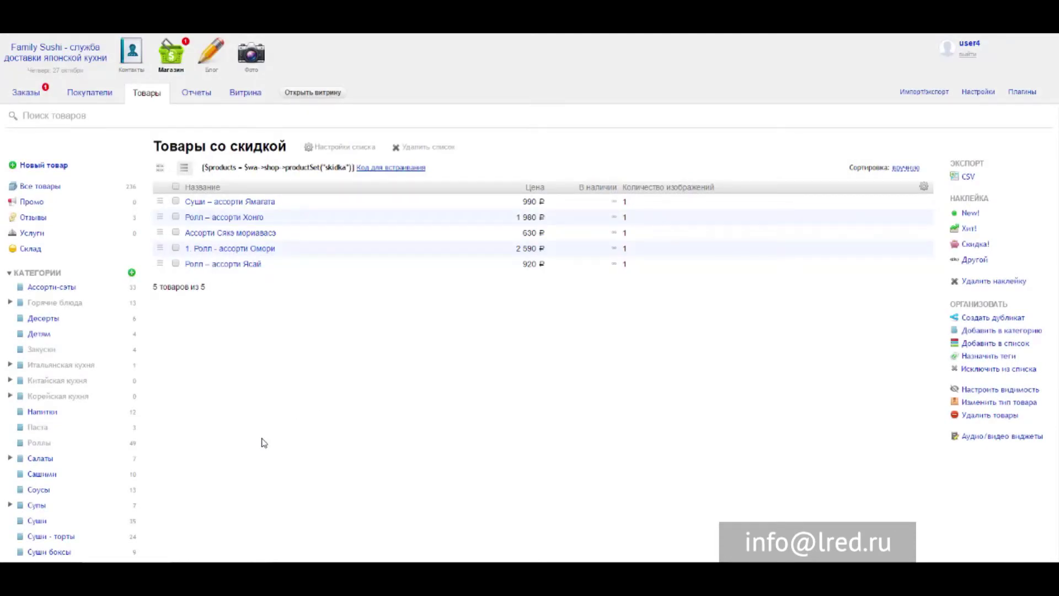
left_click(390, 168)
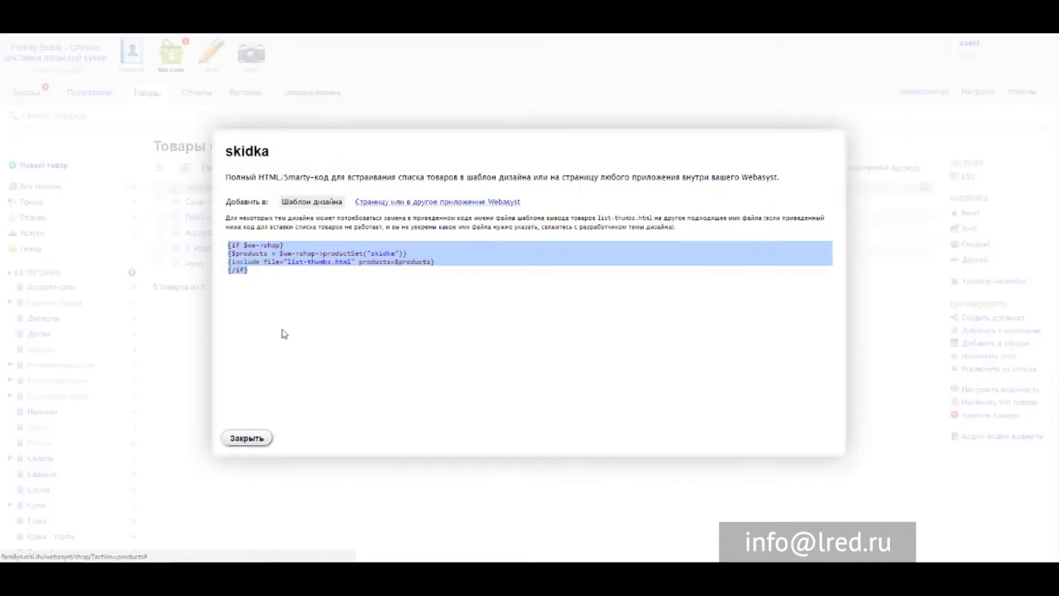
Select the complete design-template embed code of the skidka list, then close the embed code window.
left_click(268, 276)
left_click_drag(248, 270, 229, 243)
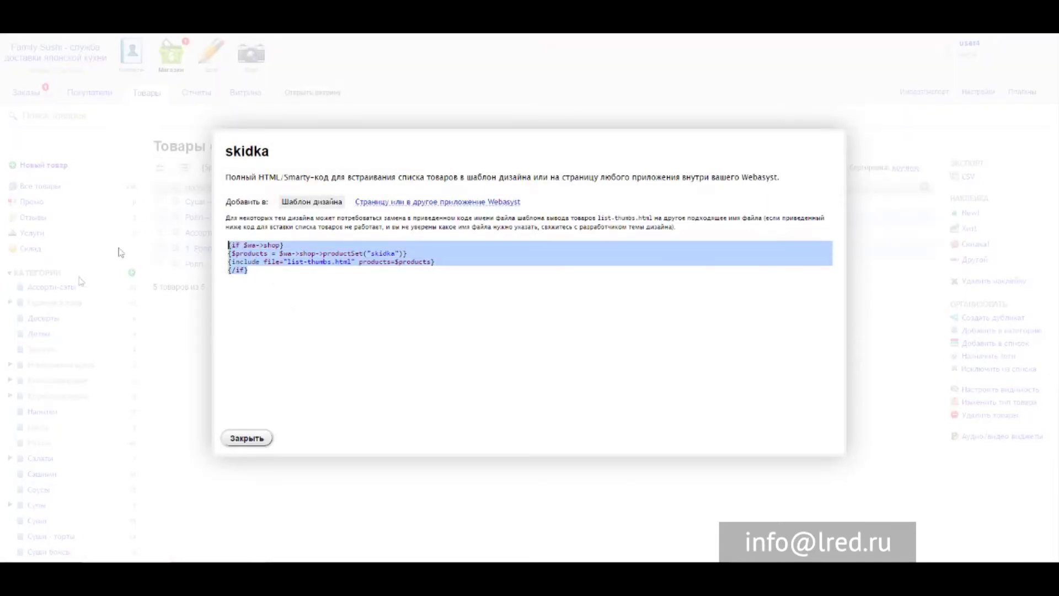
left_click(251, 270)
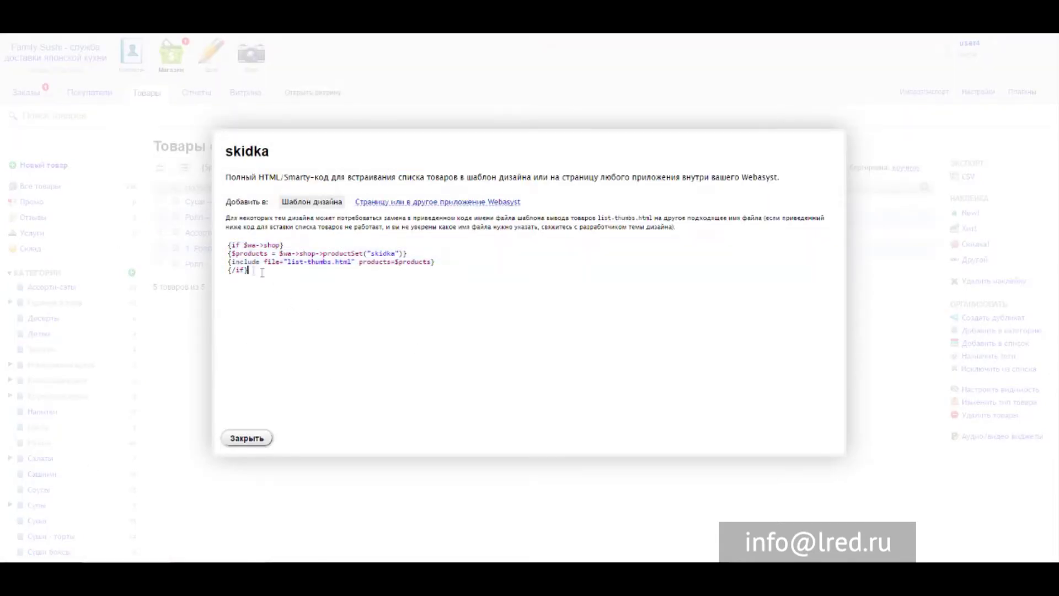
left_click_drag(251, 270, 228, 228)
left_click(261, 269)
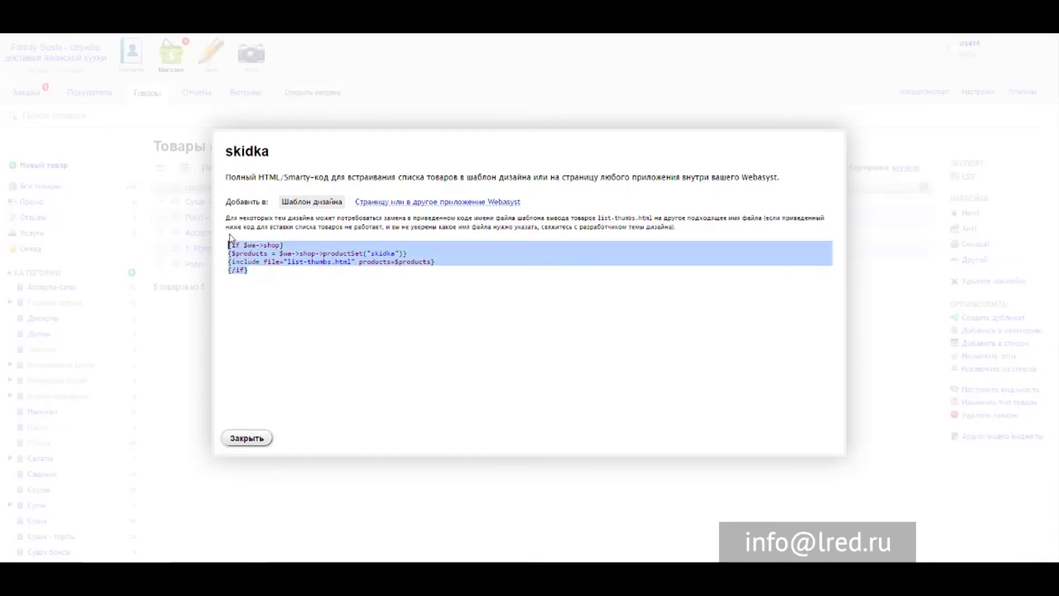
left_click(260, 271)
left_click(260, 273)
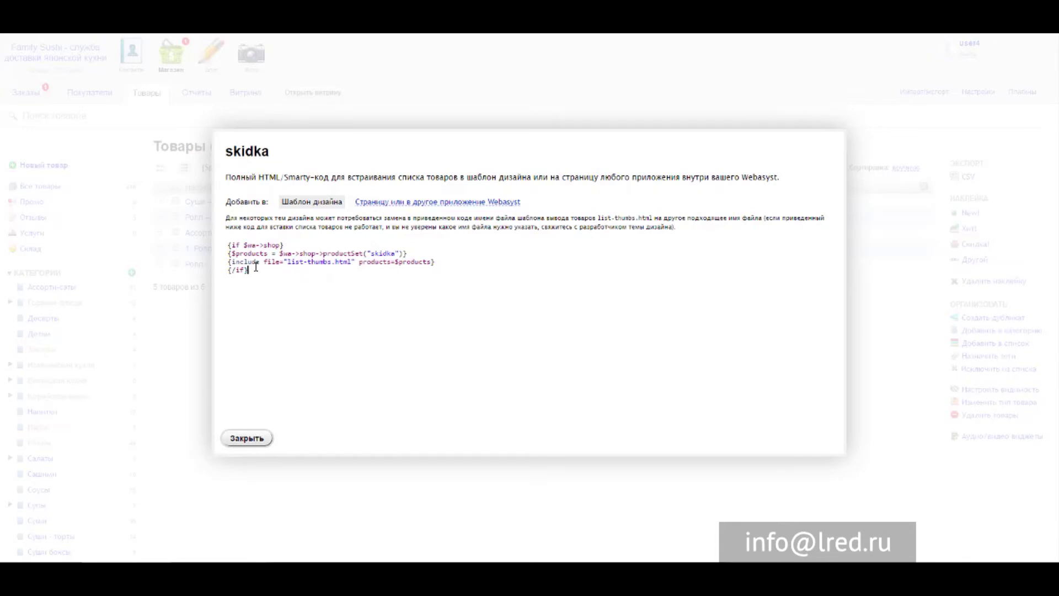
left_click_drag(256, 268, 216, 237)
left_click(266, 273)
left_click_drag(252, 271, 221, 243)
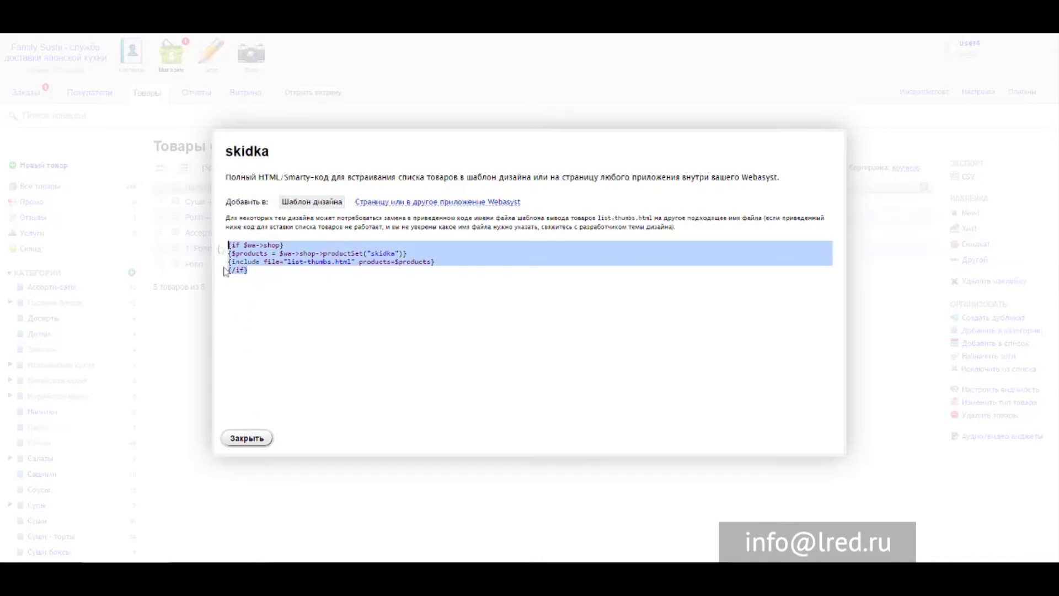
left_click(252, 438)
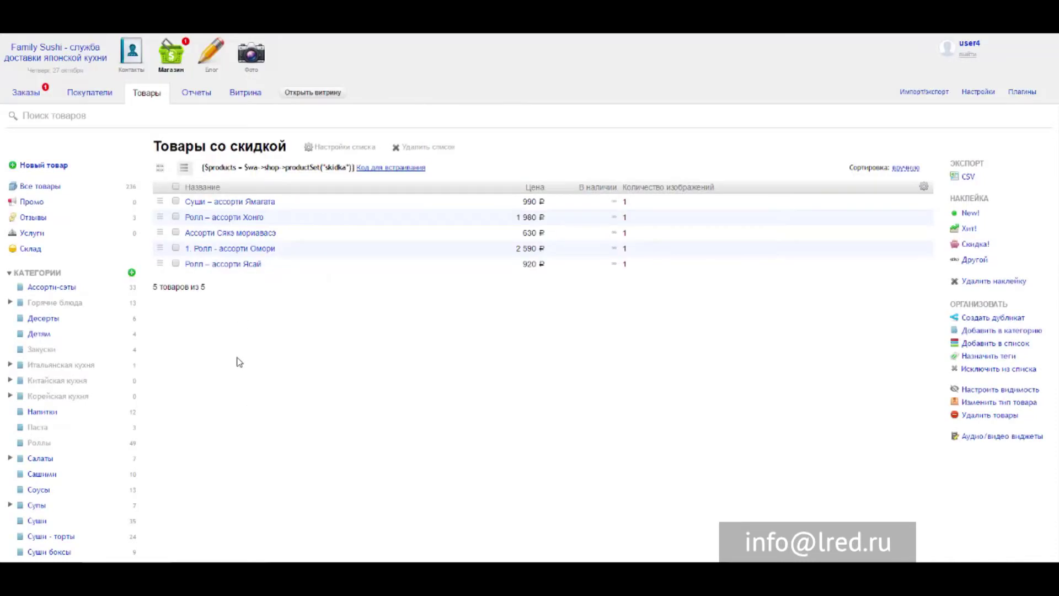
Open the storefront's design templates and look through the index.html code for places to embed a product list.
left_click(253, 97)
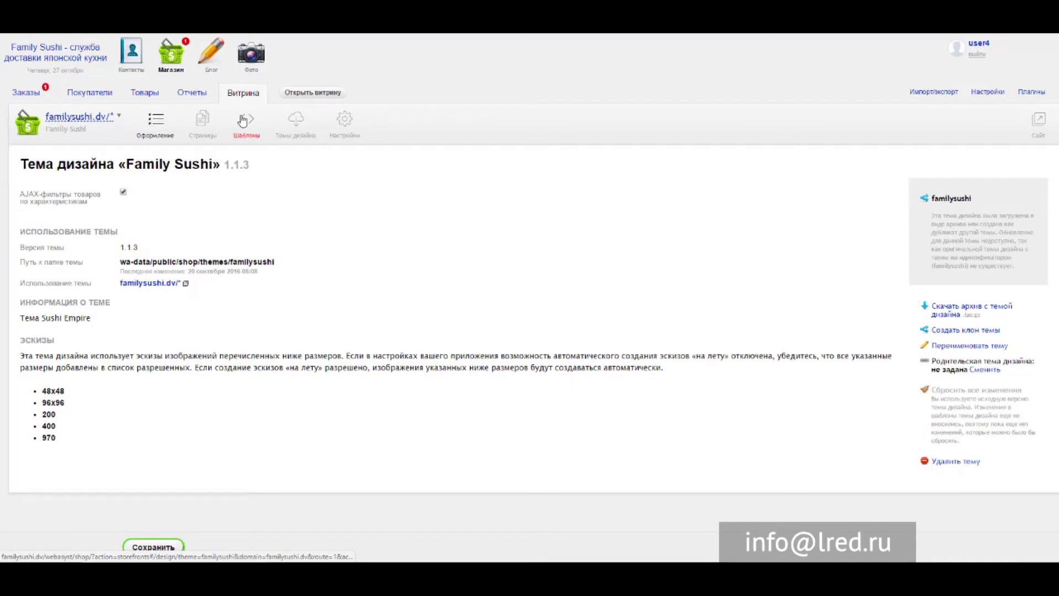
left_click(243, 121)
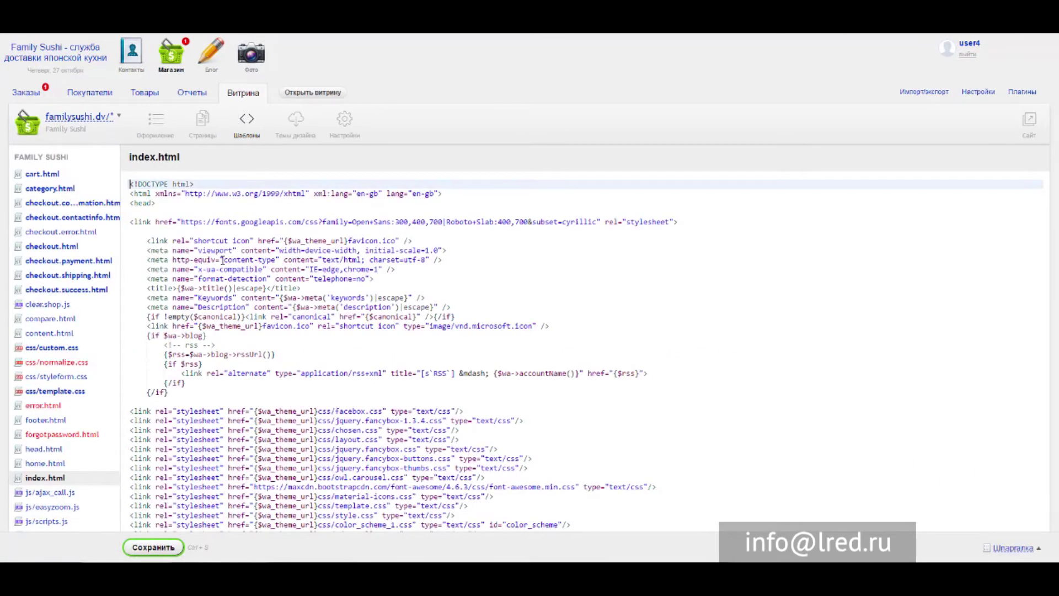
scroll(304, 322, "down", 15)
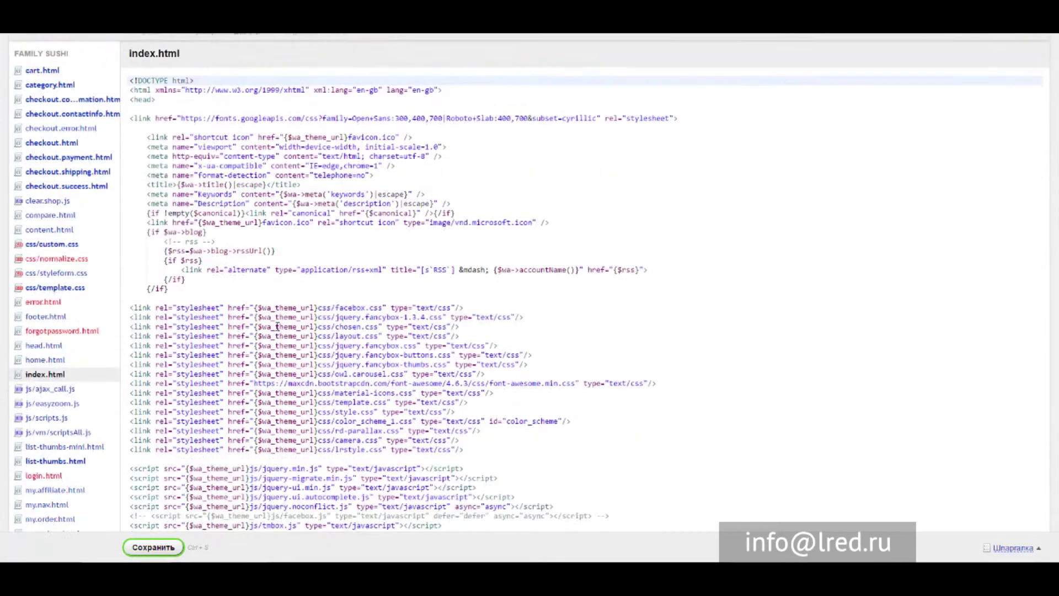
scroll(277, 326, "down", 4)
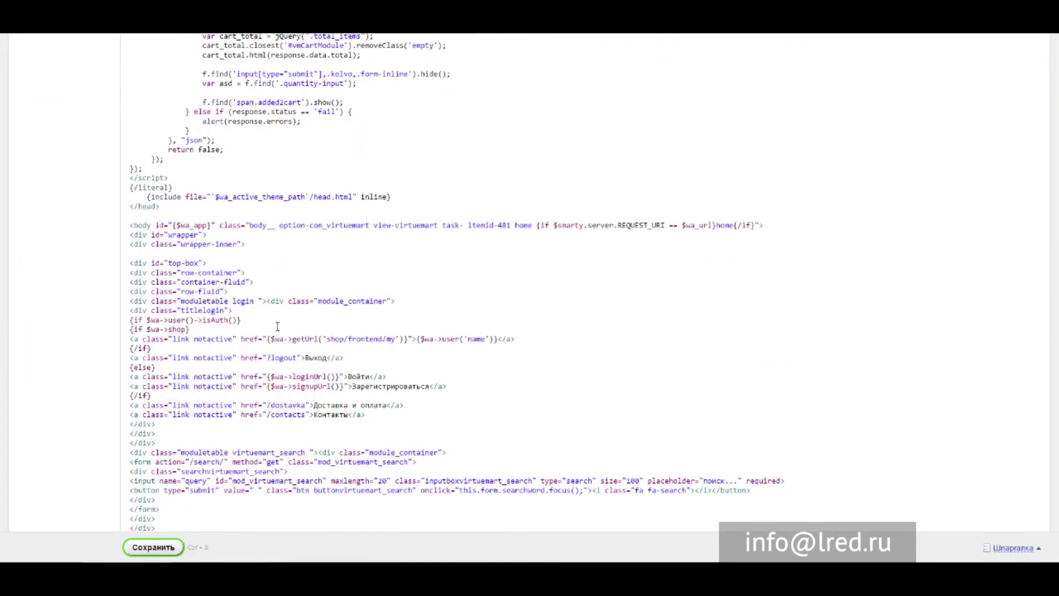
scroll(278, 326, "up", 3)
scroll(278, 326, "down", 4)
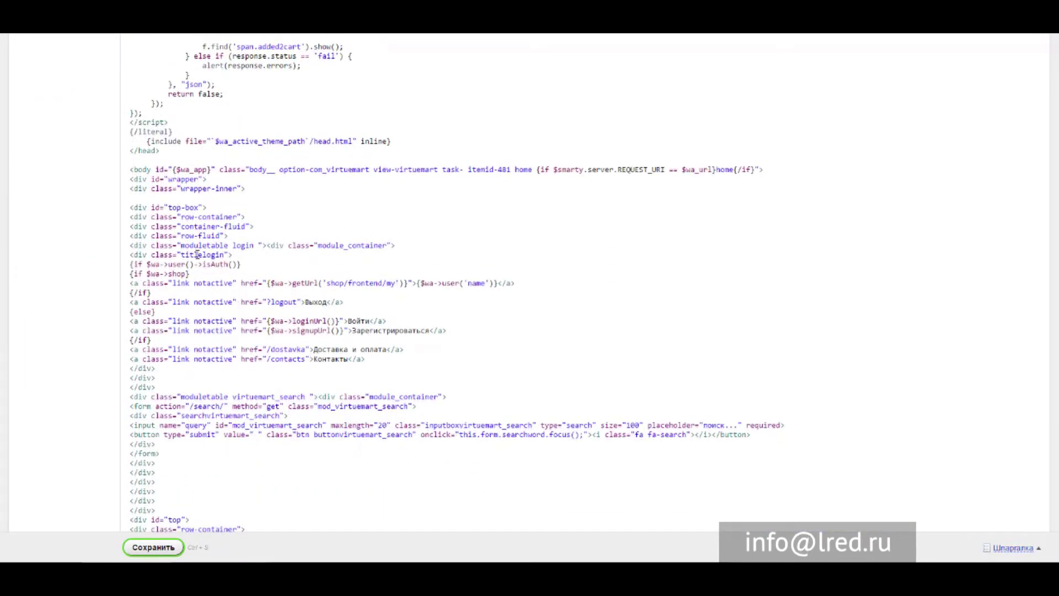
scroll(232, 257, "up", 10)
scroll(303, 287, "up", 2)
scroll(275, 237, "down", 10)
scroll(307, 246, "down", 5)
scroll(307, 246, "up", 15)
Exclude Ролл Майами, Суши – ассорти Ямагата, Сашими Мориавасэ and Эби Юки from the "Часто заказывают" product list.
left_click(146, 94)
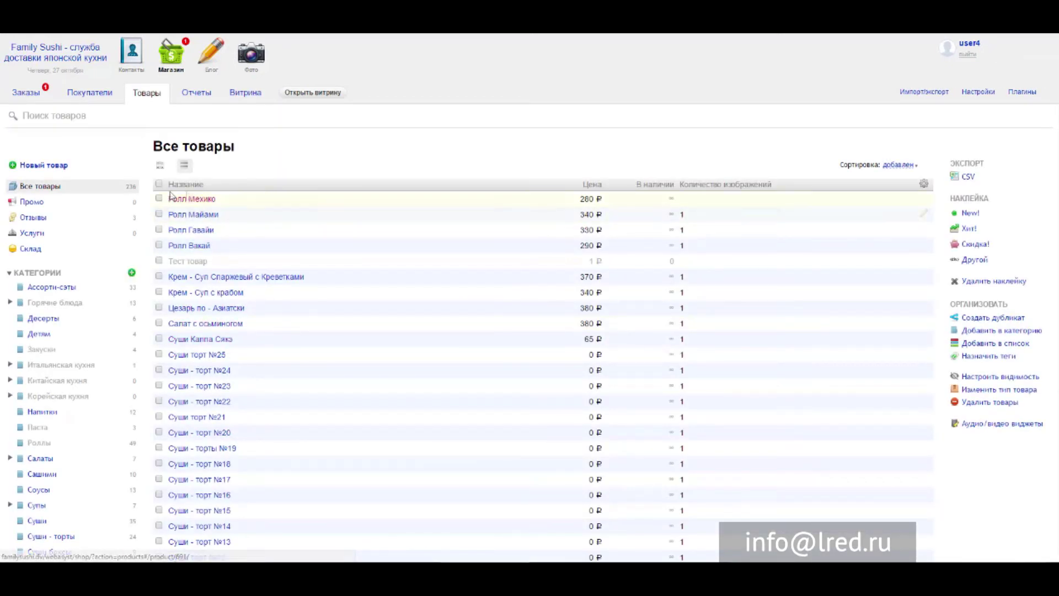
scroll(127, 210, "down", 10)
scroll(117, 243, "up", 6)
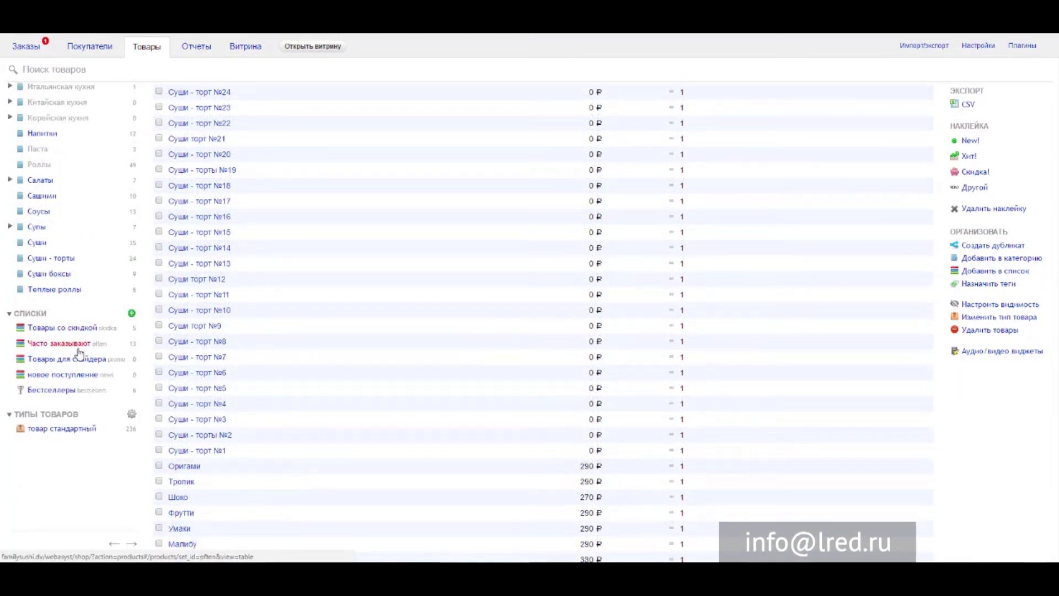
left_click(78, 343)
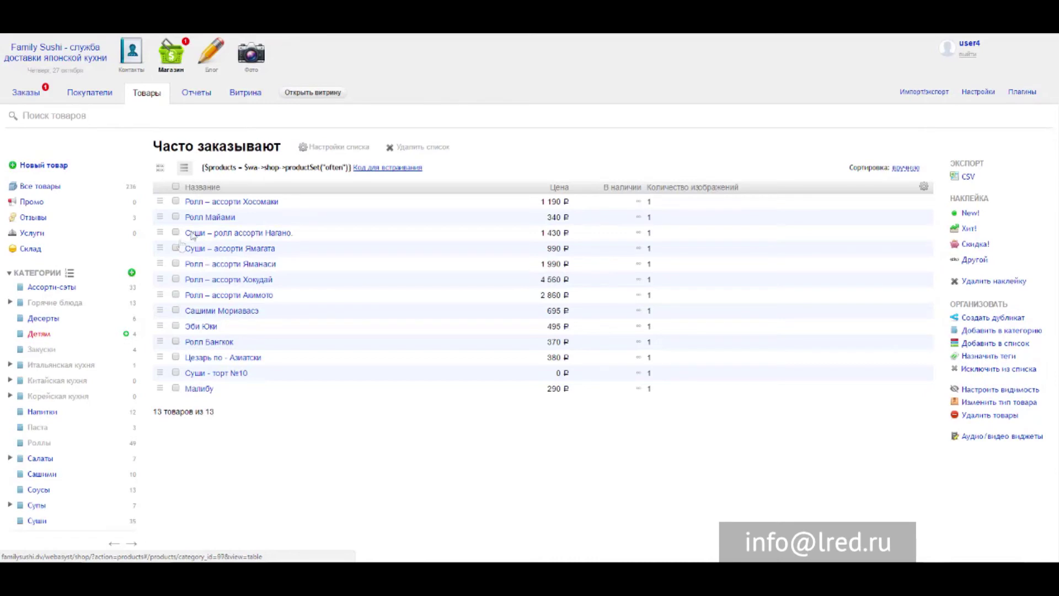
left_click(176, 216)
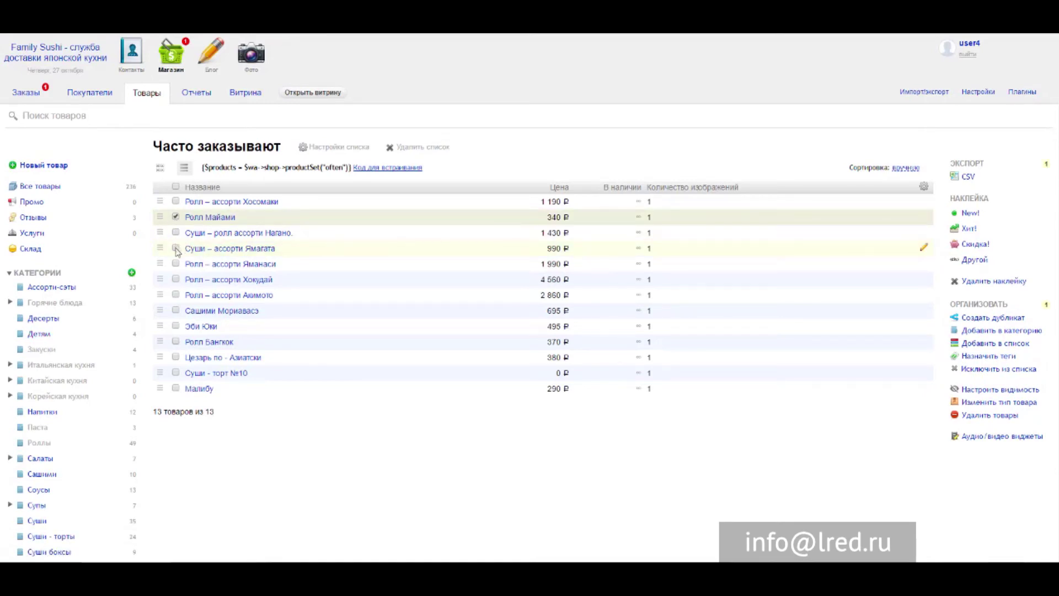
left_click(175, 248)
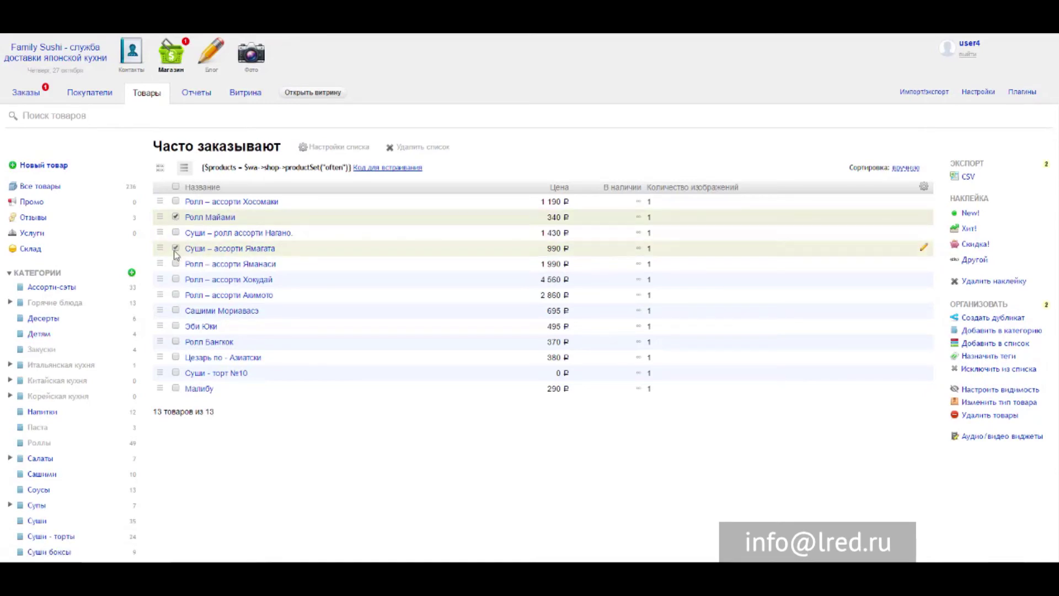
left_click(175, 310)
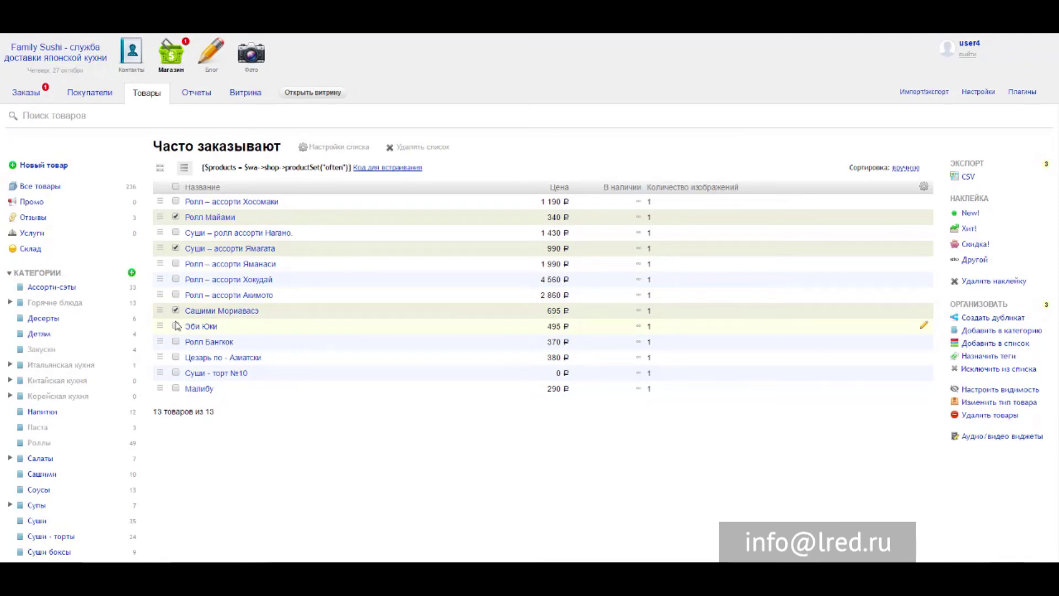
left_click(176, 327)
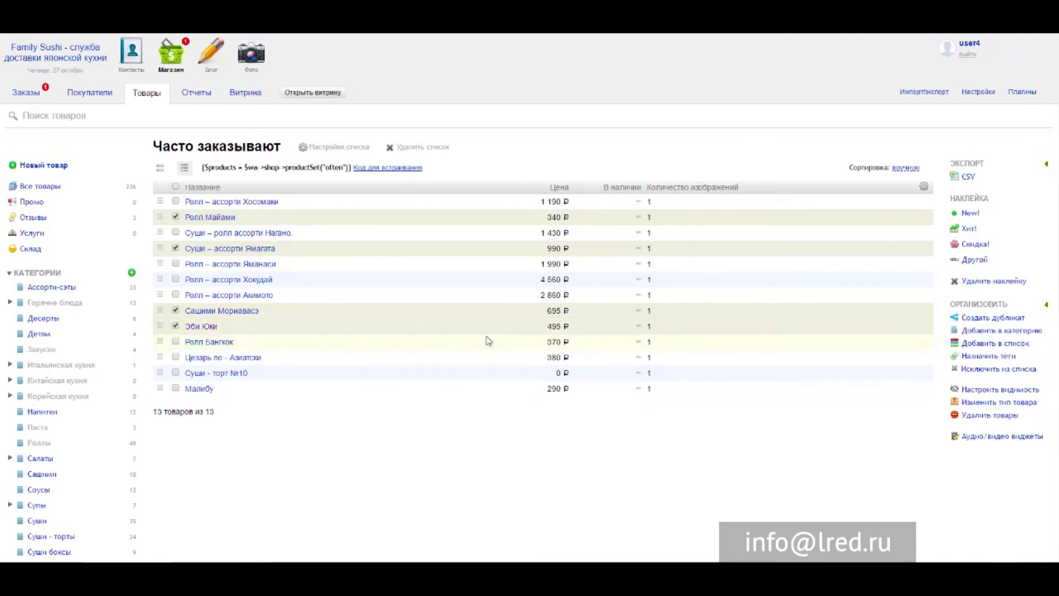
left_click(1012, 373)
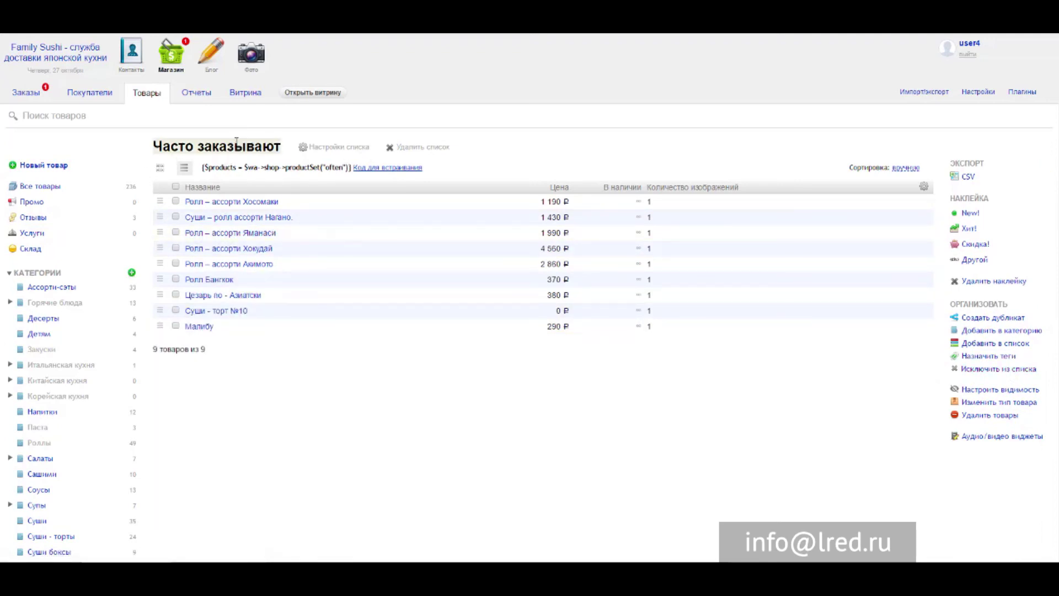
Open the "Бестселлеры" list and review the products it contains.
scroll(343, 276, "down", 4)
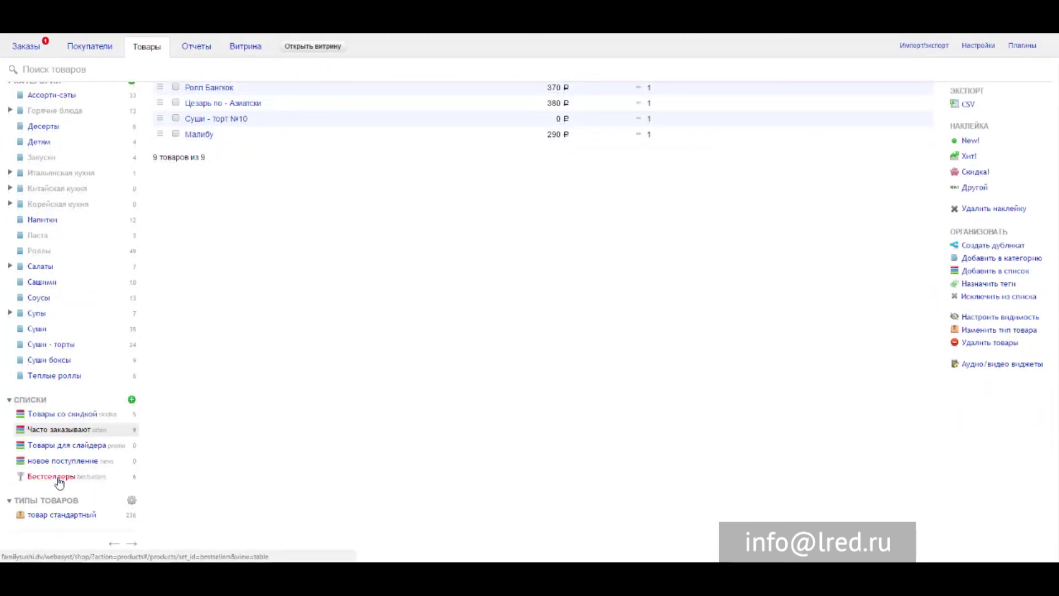
left_click(59, 483)
scroll(293, 199, "down", 4)
scroll(309, 235, "up", 4)
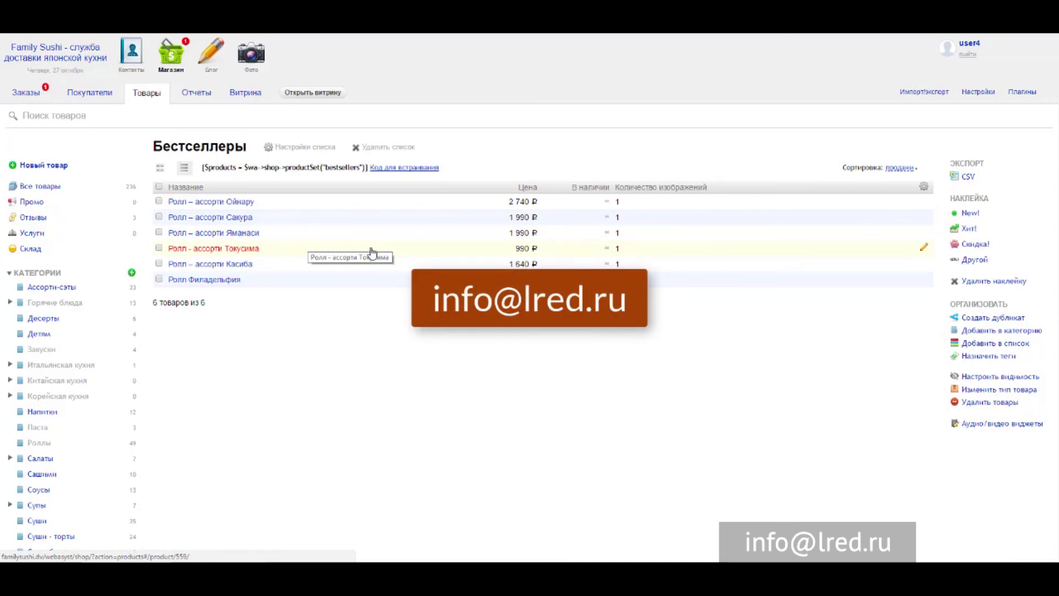
left_click(436, 250)
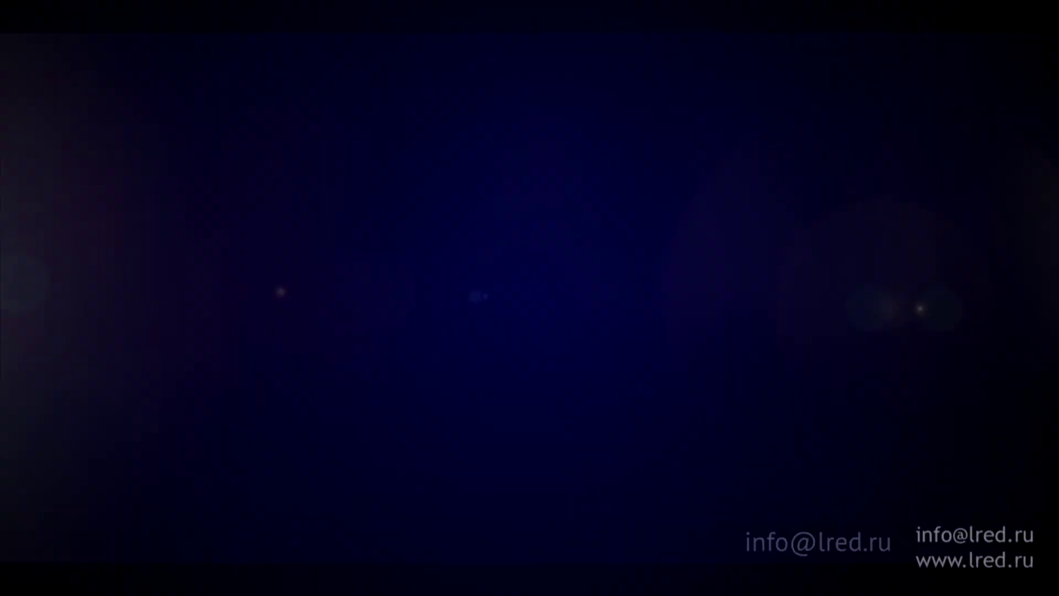